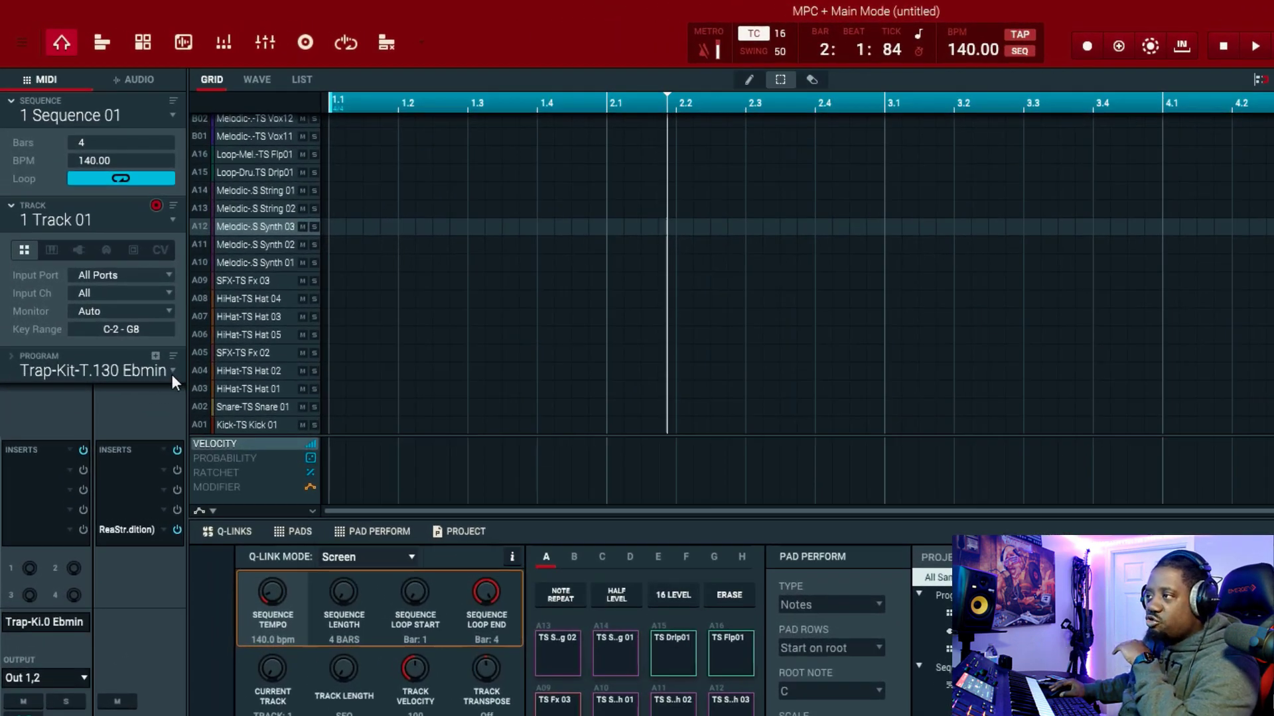
Select the Trap-Kit-TS 01 130 Ebmin program for Track 01
left_click(172, 374)
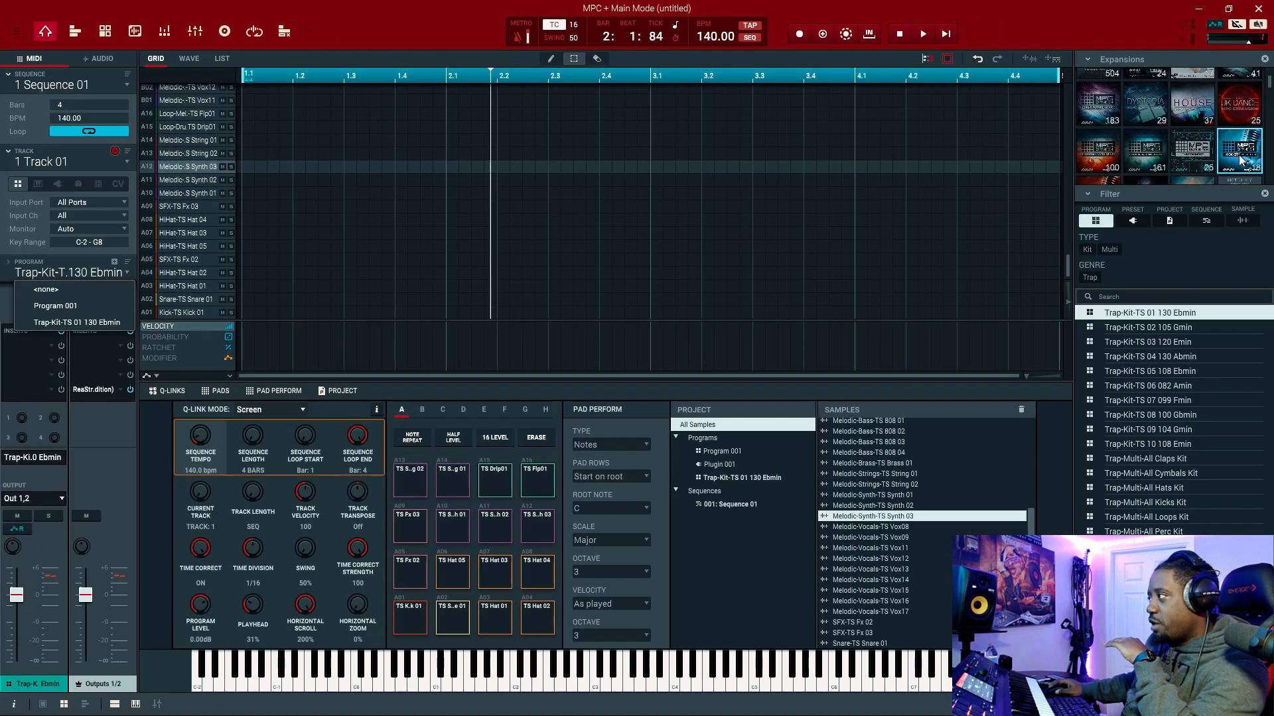
left_click(91, 326)
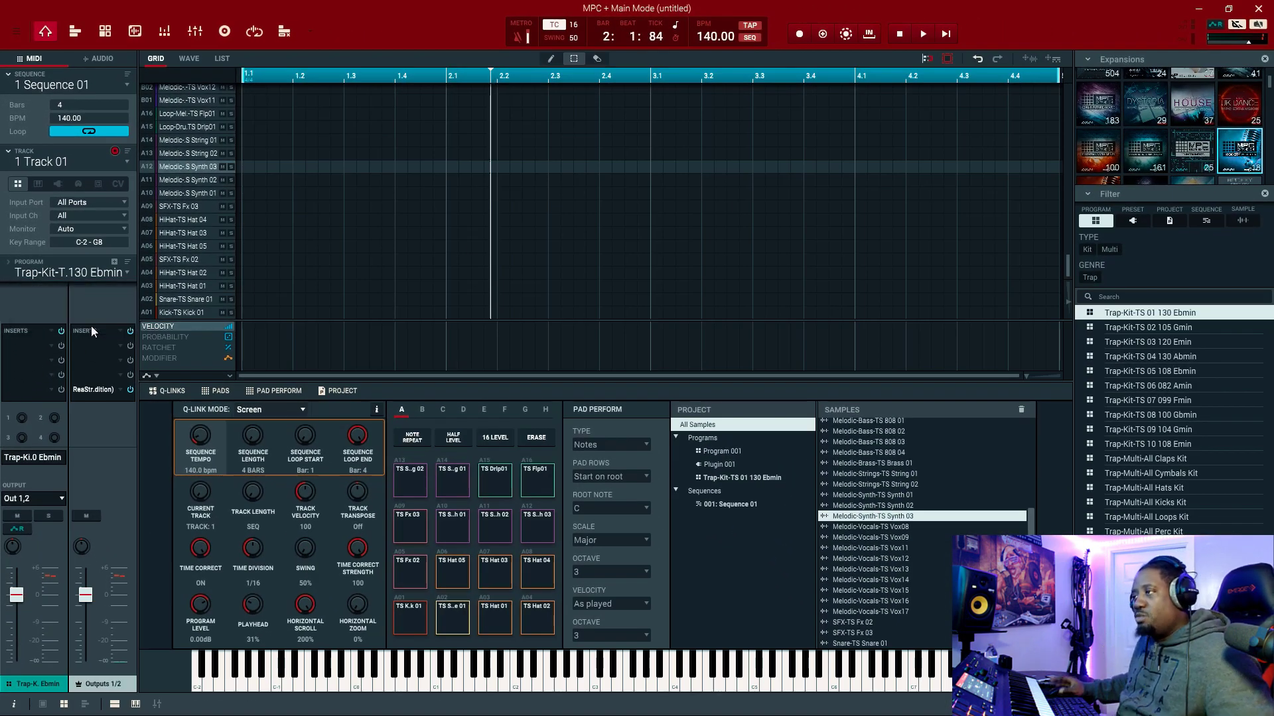
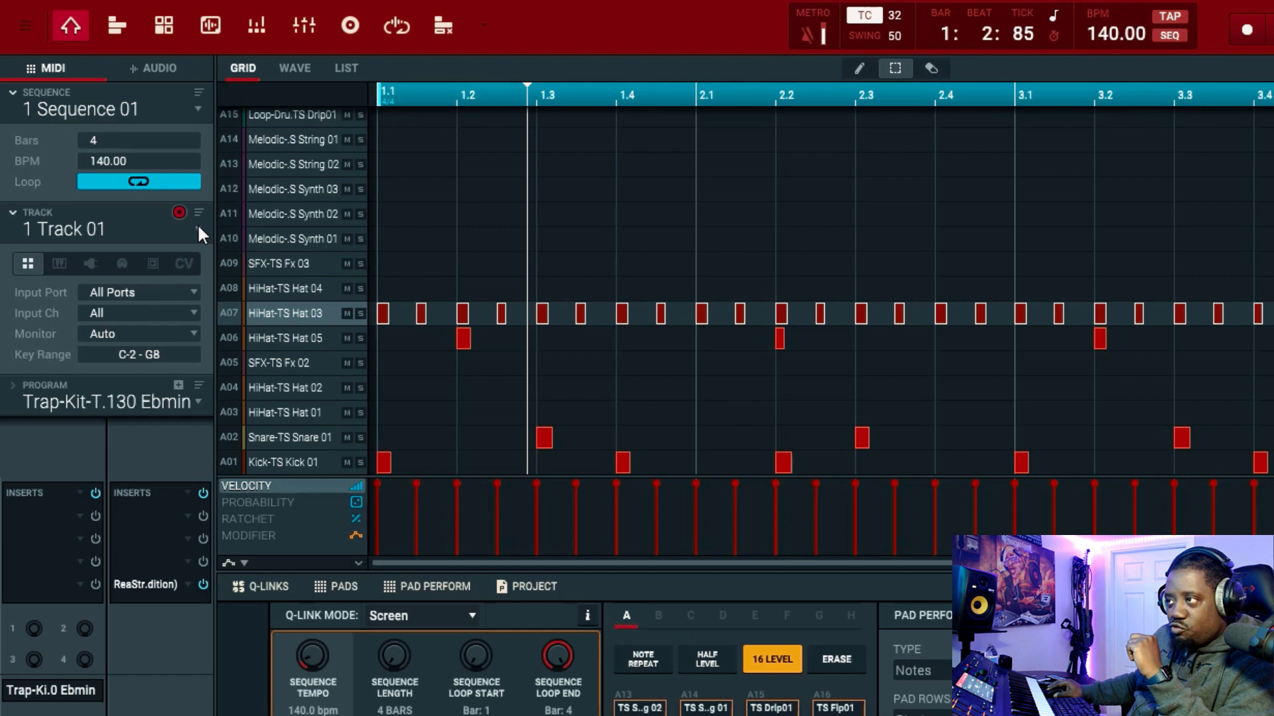
Switch between Track 01 and Track 02 to compare their contents in the grid, finishing on Track 01
left_click(198, 229)
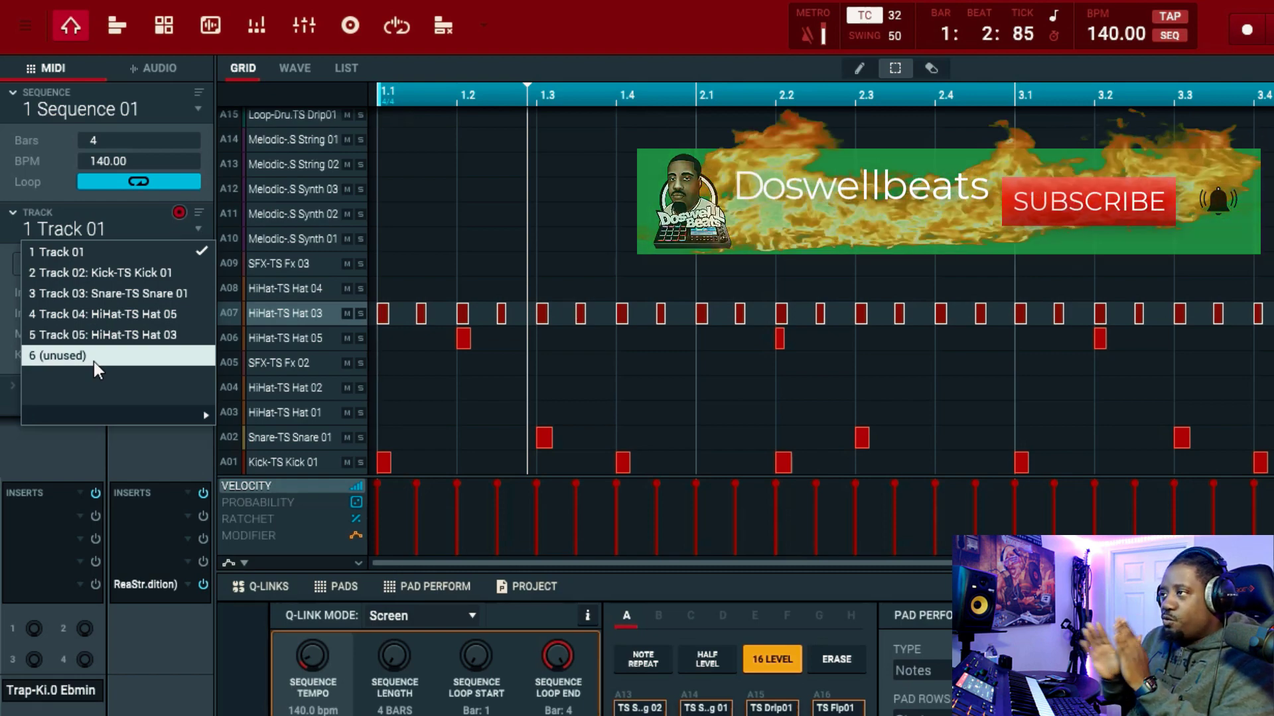
left_click(133, 252)
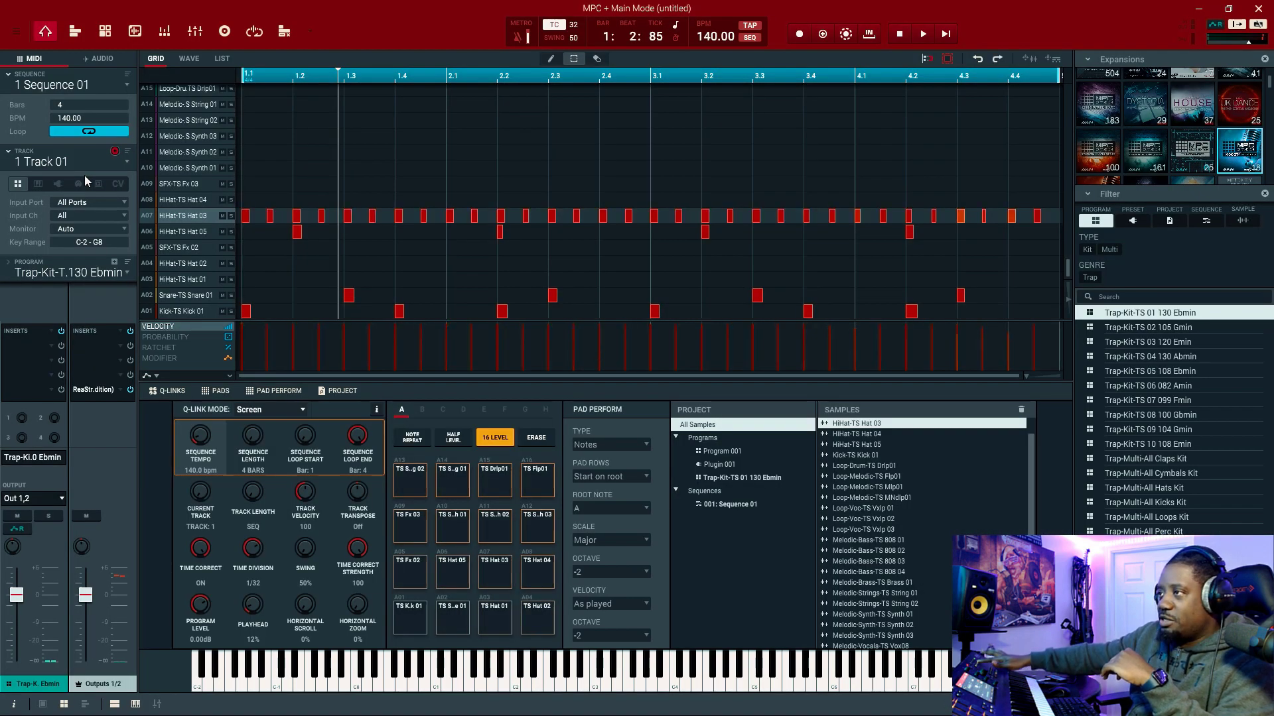
left_click(127, 161)
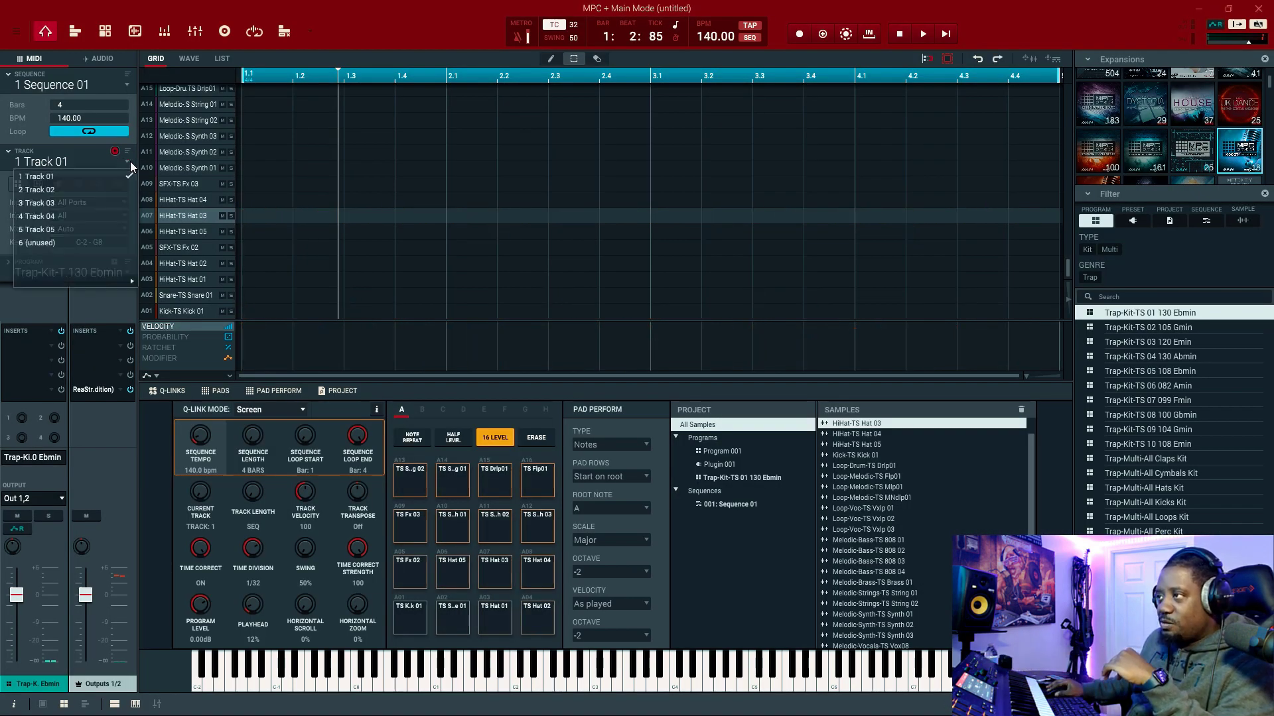
left_click(79, 190)
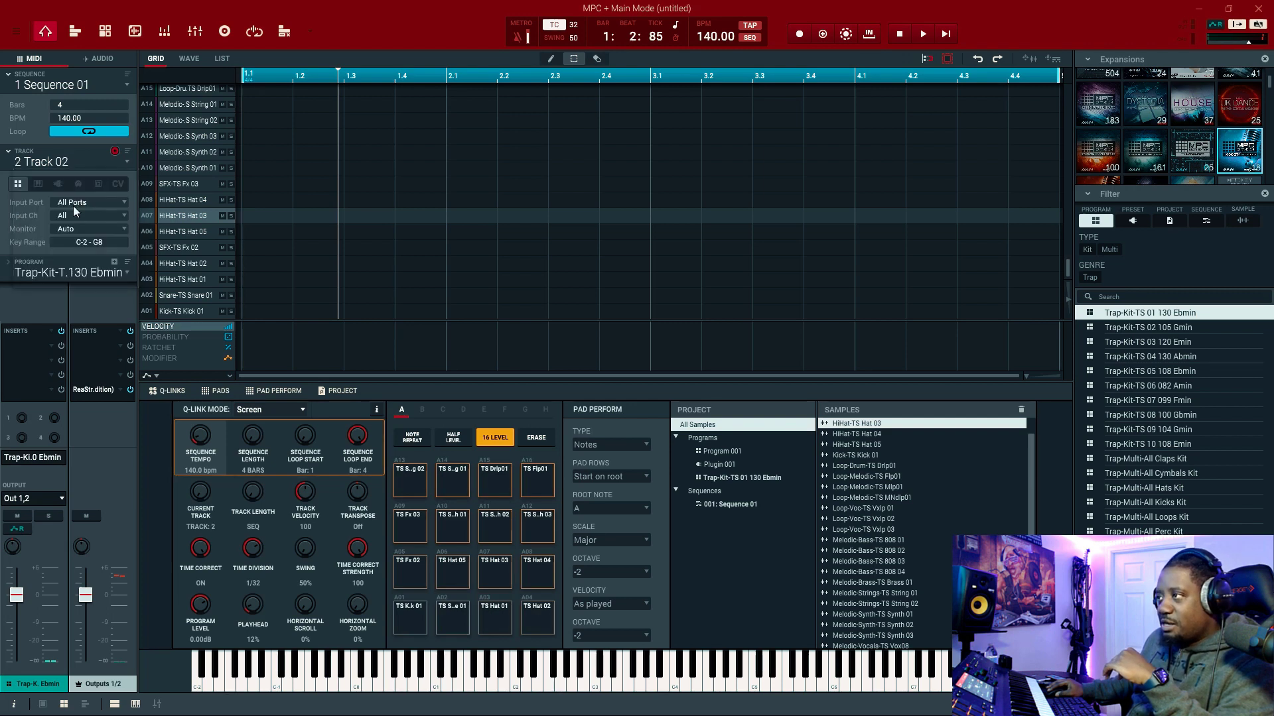
left_click(128, 161)
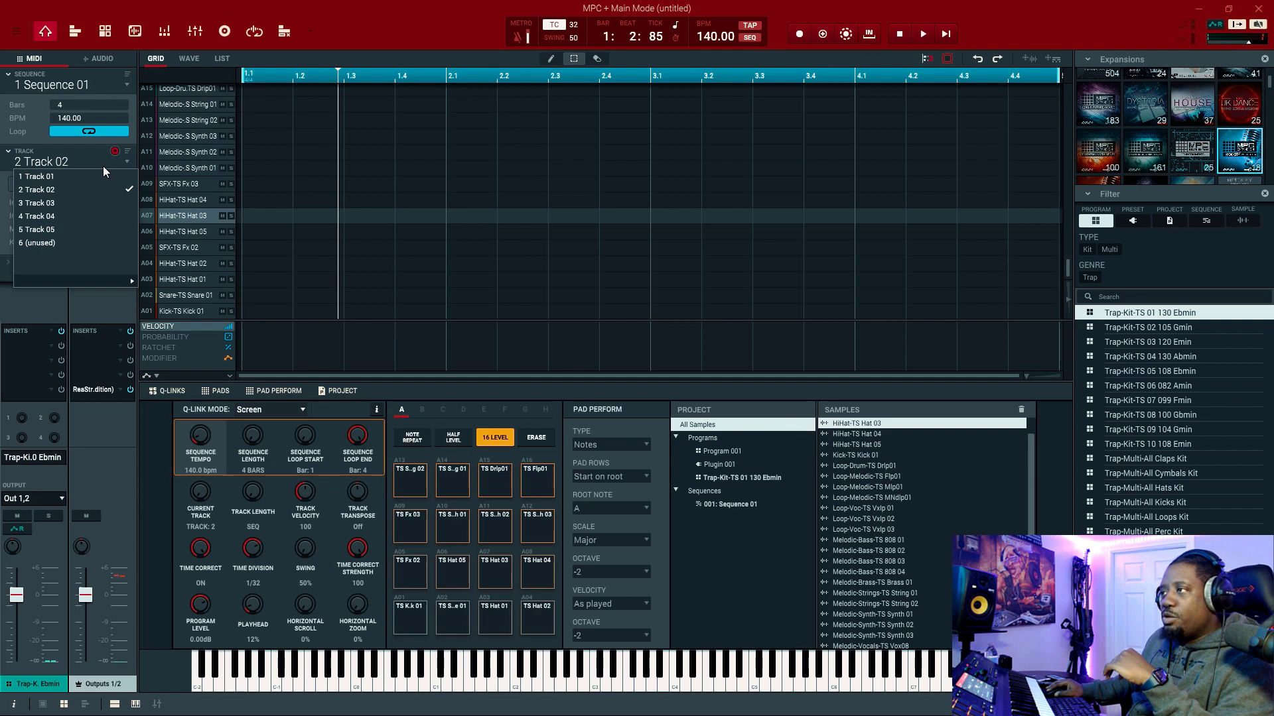
left_click(99, 175)
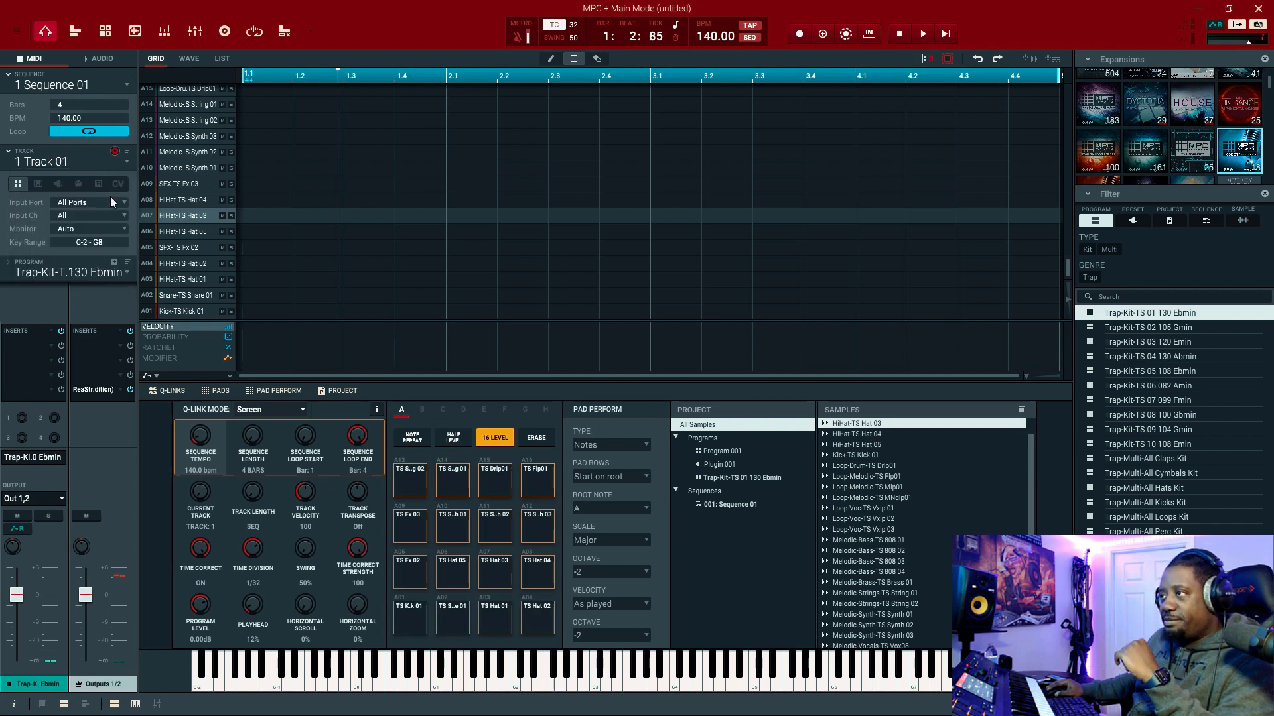
Redo the last undone edit on Track 01 and check the names in the track list
left_click(18, 31)
mouse_move(37, 54)
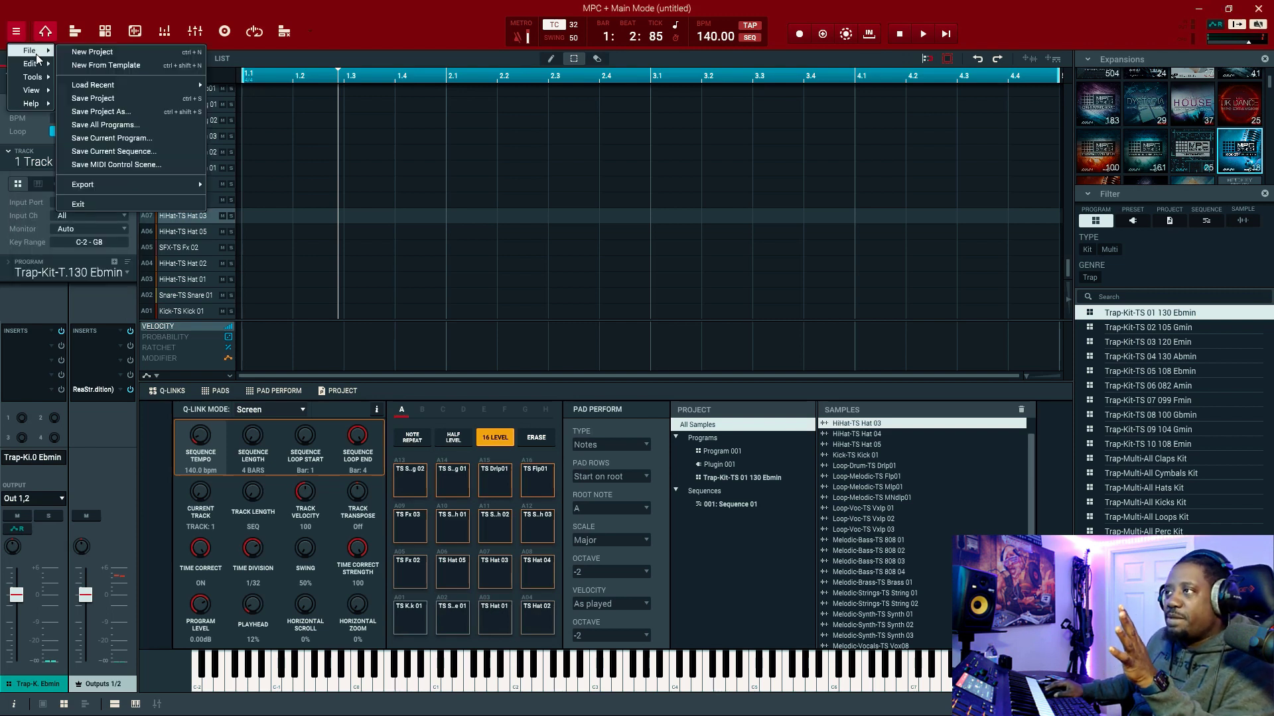
left_click(84, 80)
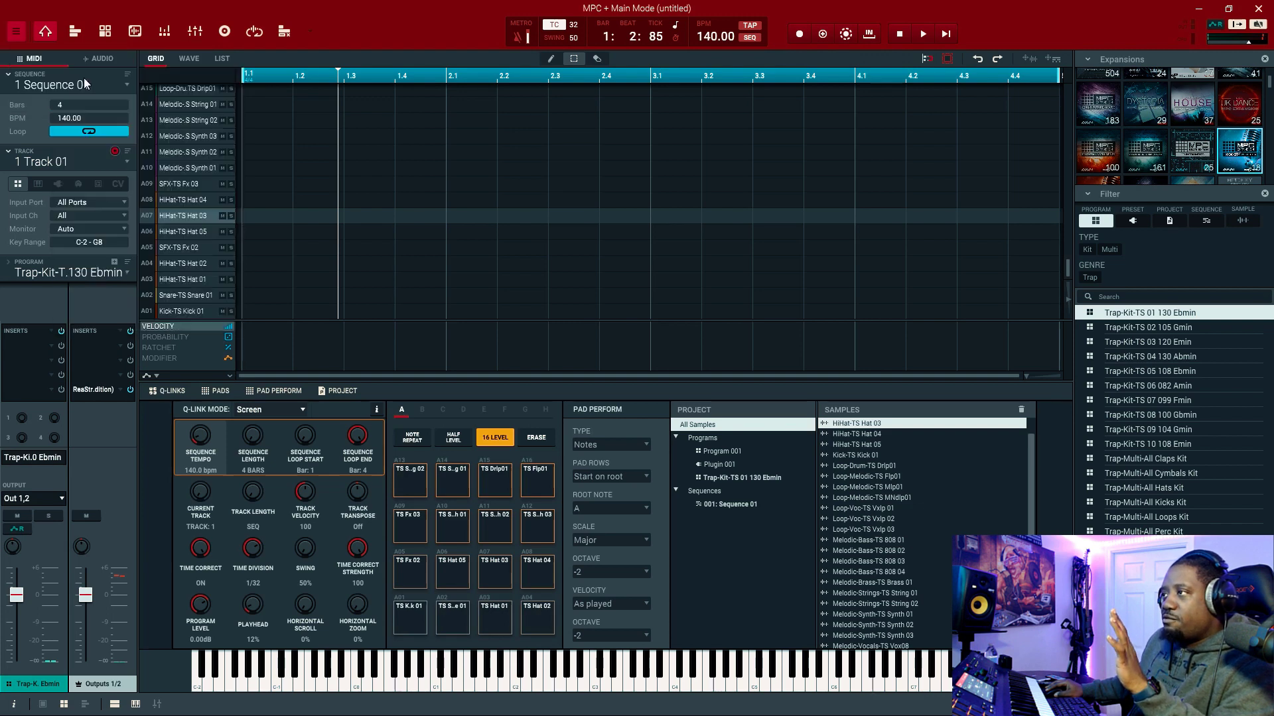
left_click(124, 166)
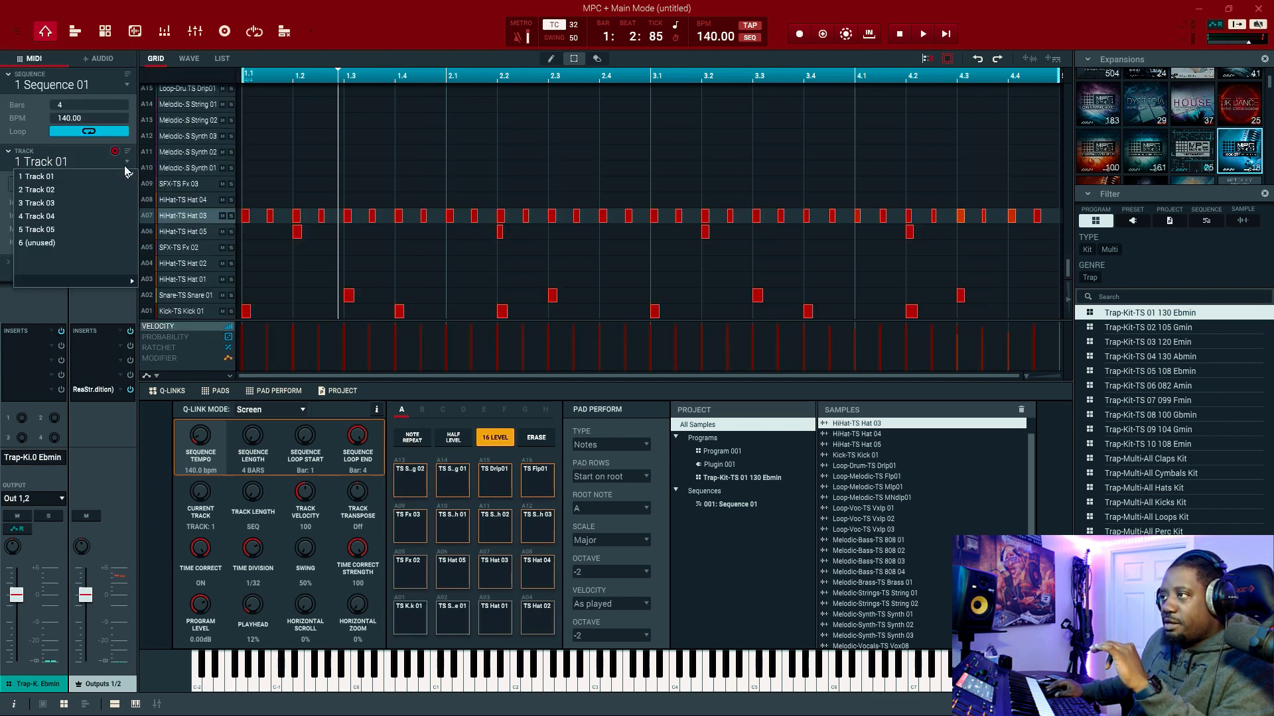
left_click(30, 60)
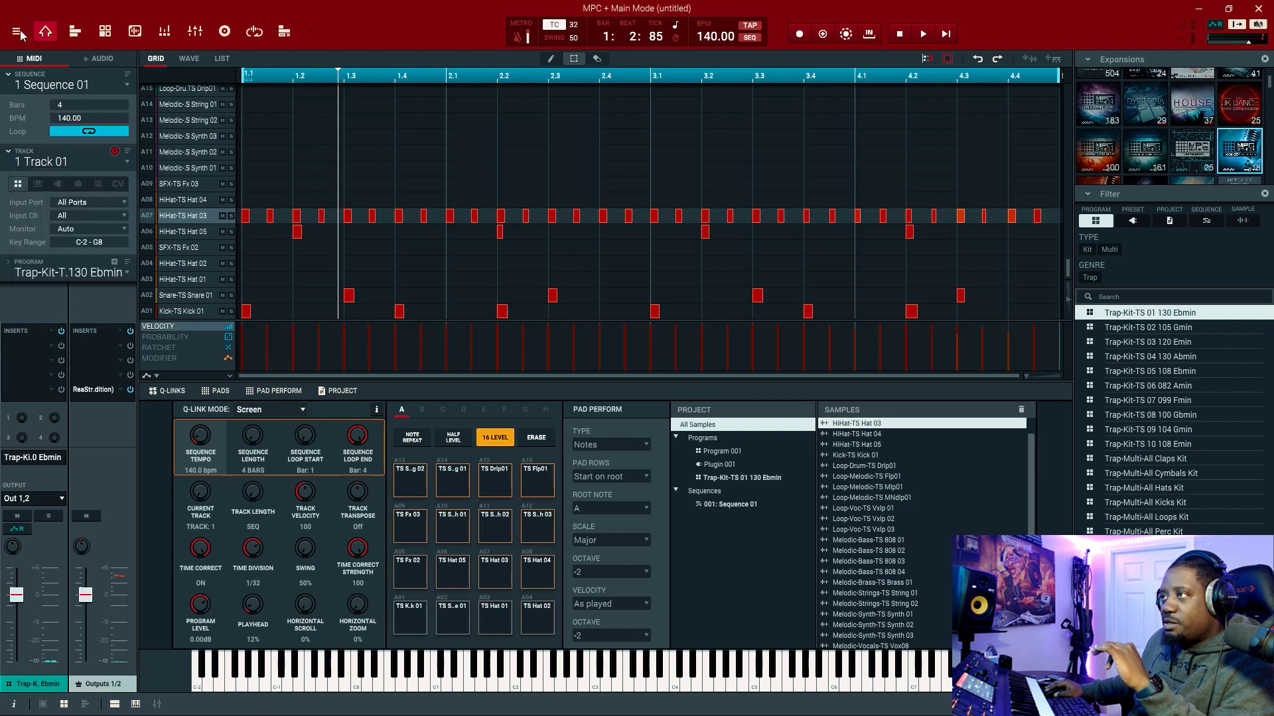
Redo one more undone edit and show Track 02 in the grid
left_click(16, 31)
mouse_move(35, 75)
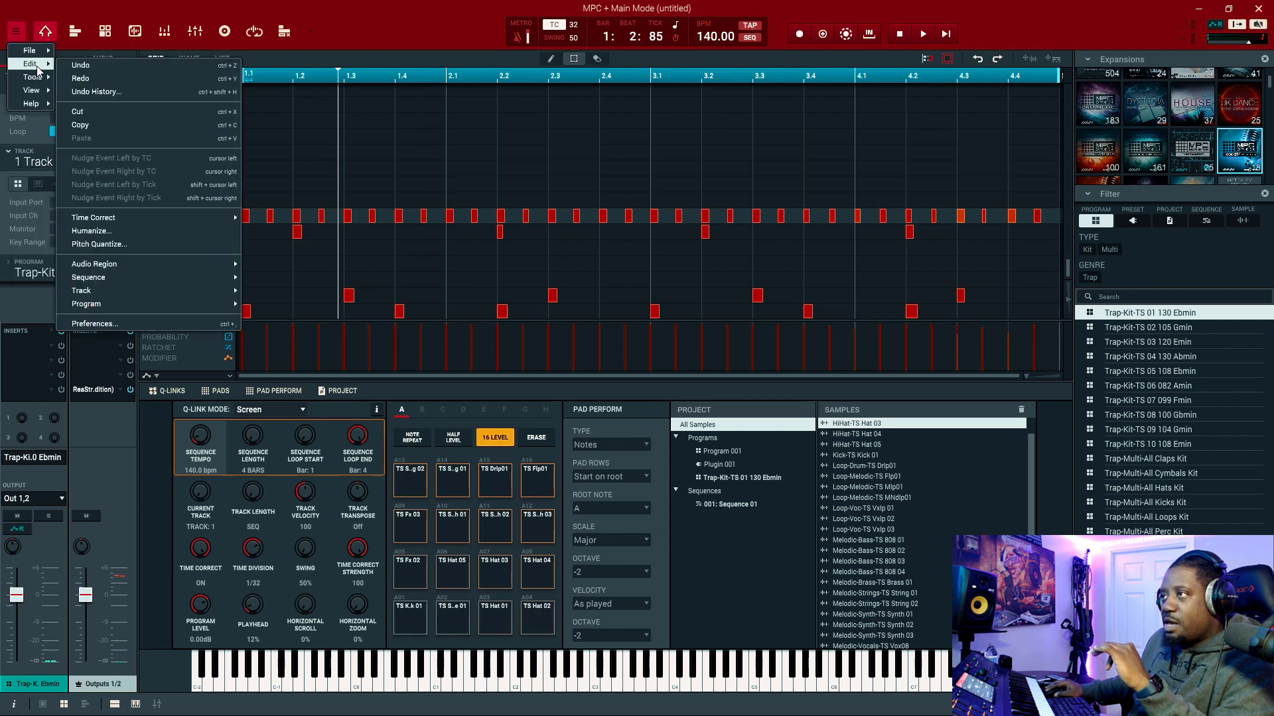
left_click(93, 82)
left_click(127, 166)
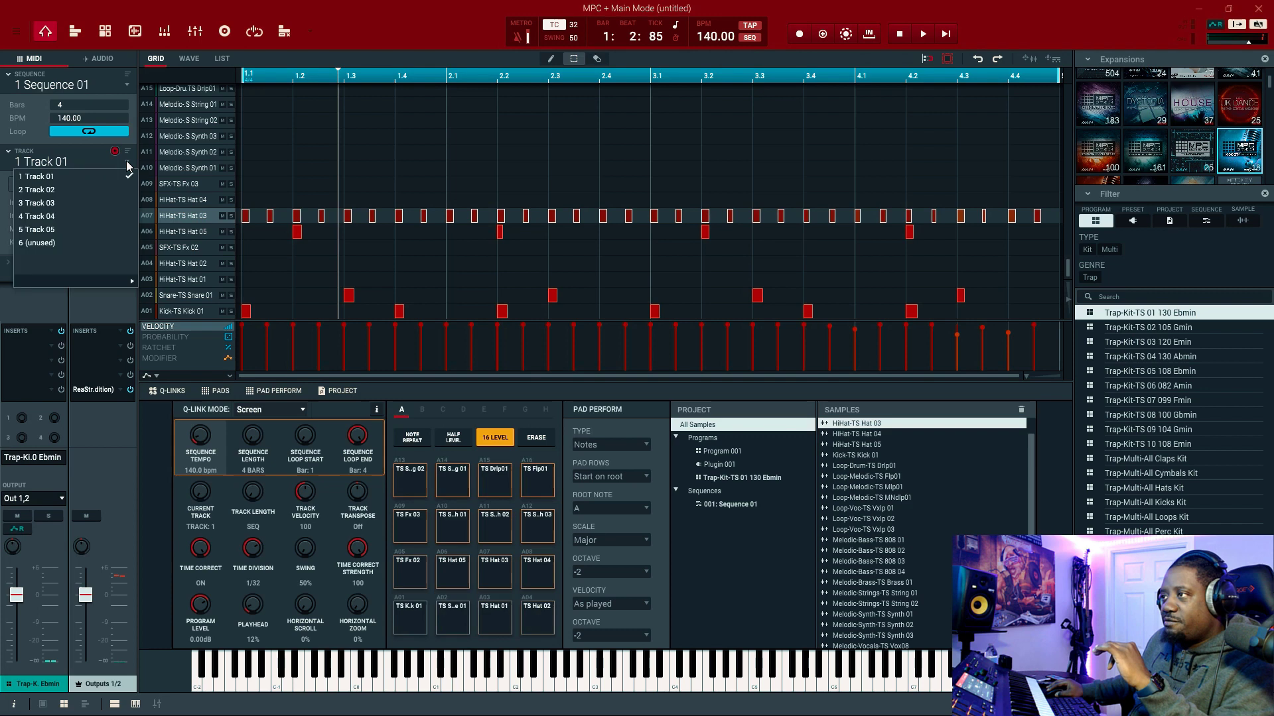
left_click(36, 189)
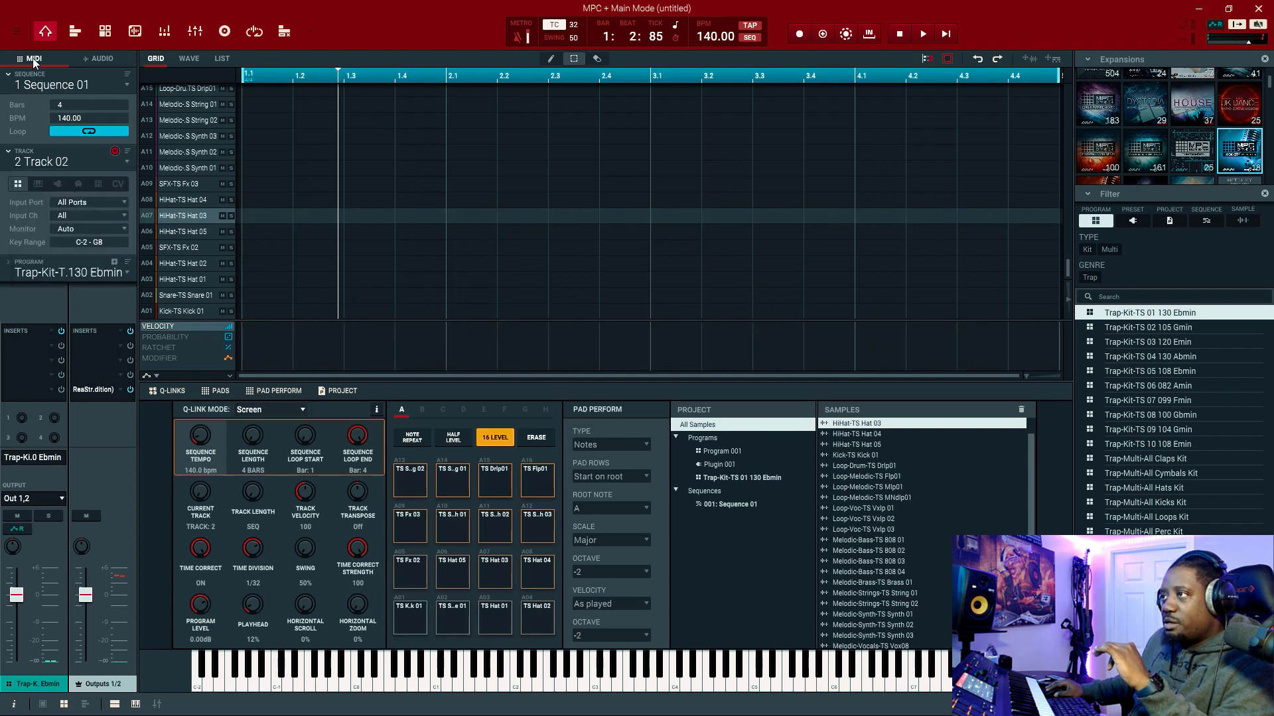
Redo the track explode while Track 02 is selected
left_click(18, 32)
mouse_move(30, 64)
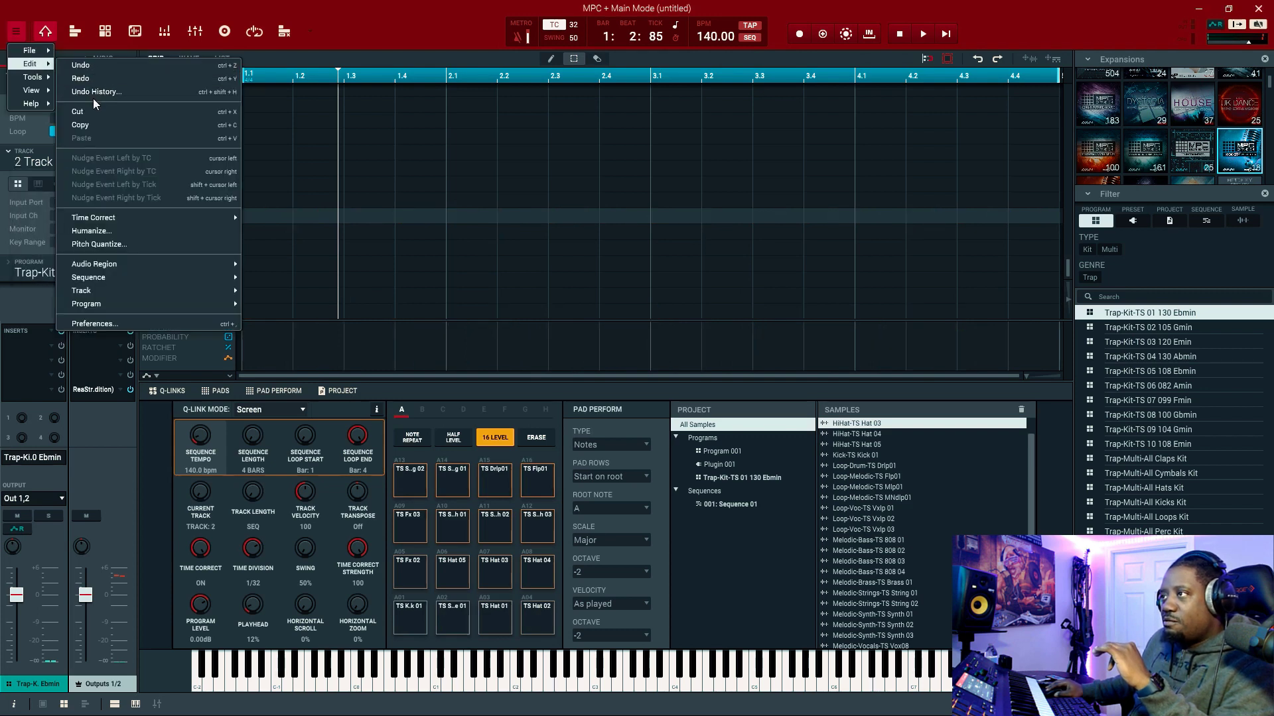
left_click(95, 78)
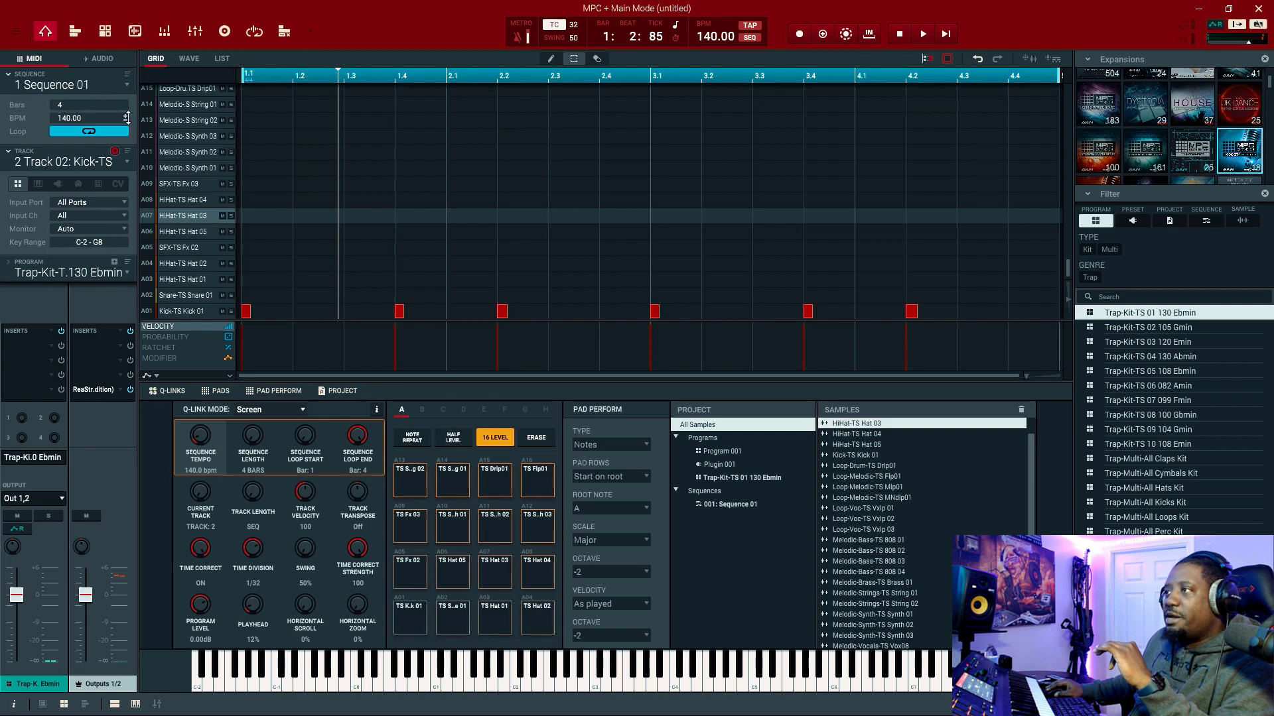
Show Tracks 02, 03, 04 and 05 one after another to examine the separated kick, snare and hi-hat parts
left_click(129, 160)
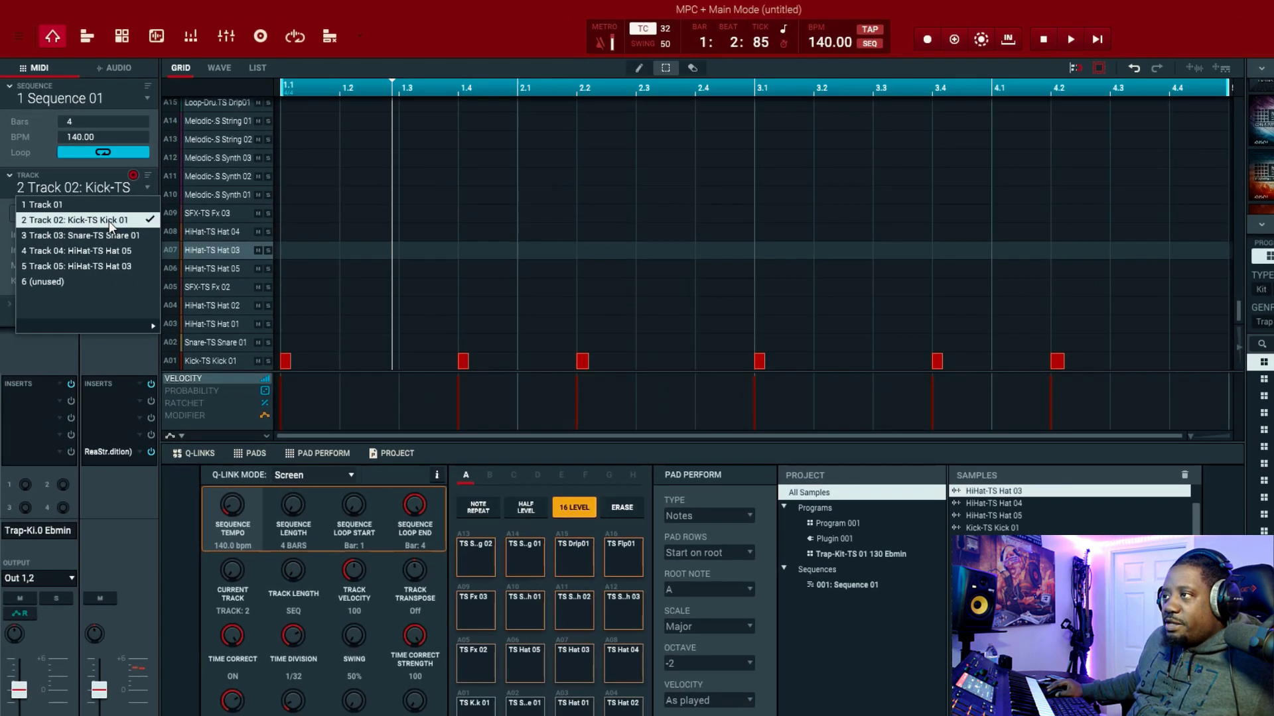
left_click(94, 190)
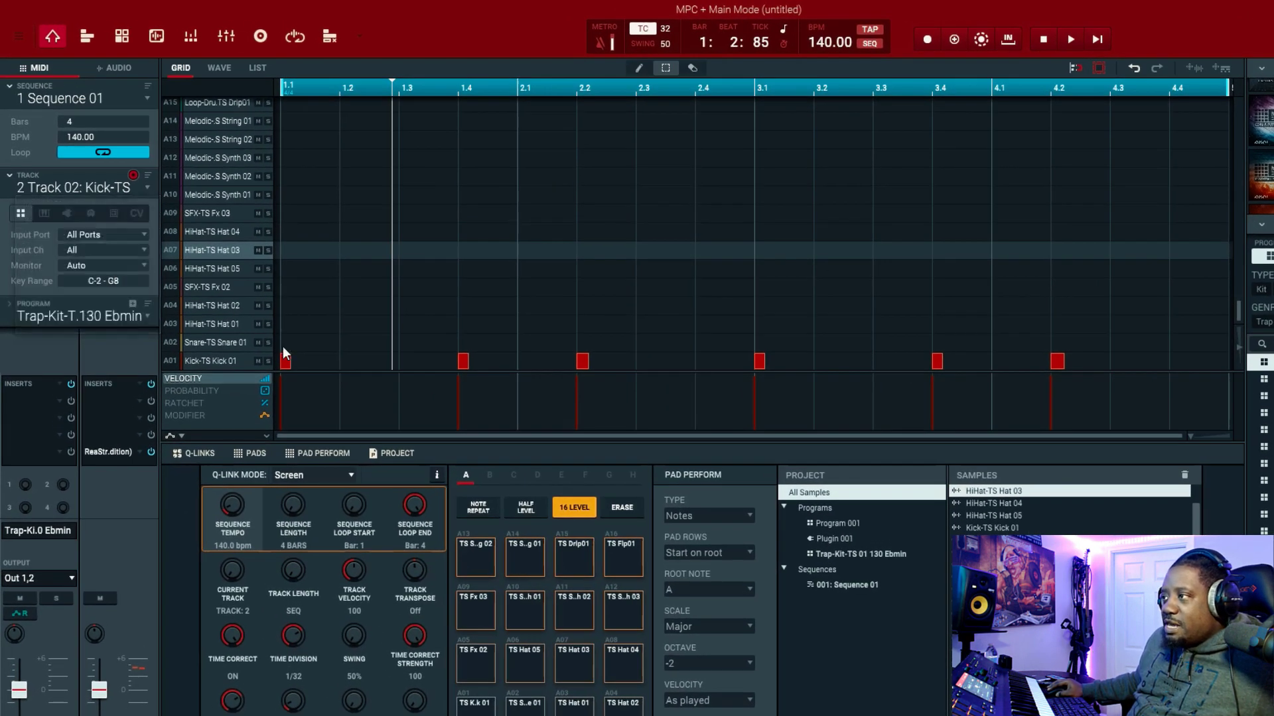
left_click(148, 187)
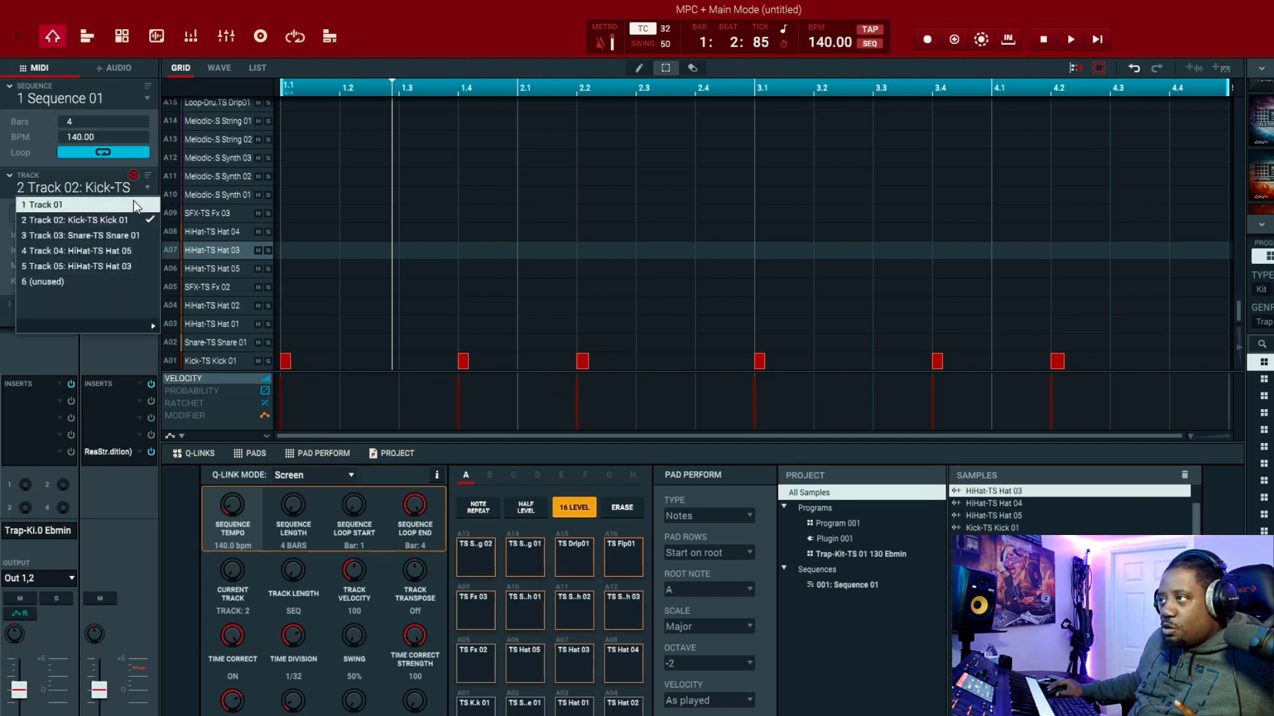
left_click(114, 235)
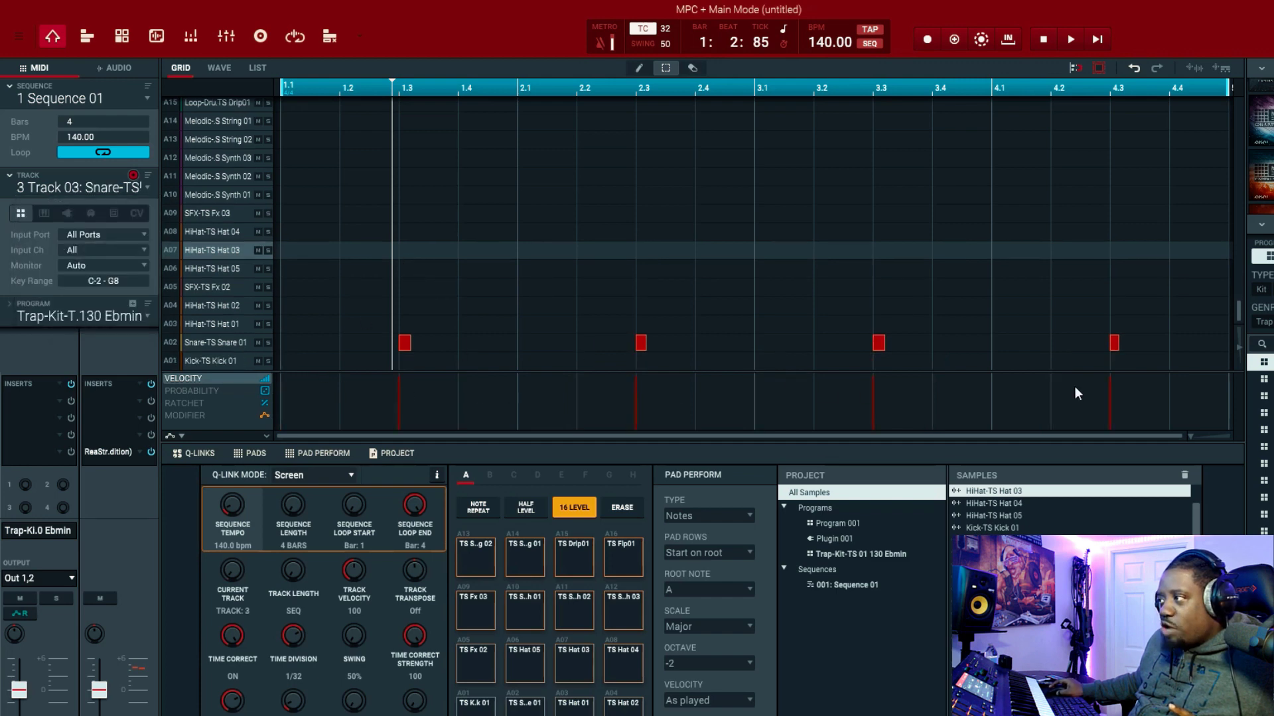
left_click(147, 187)
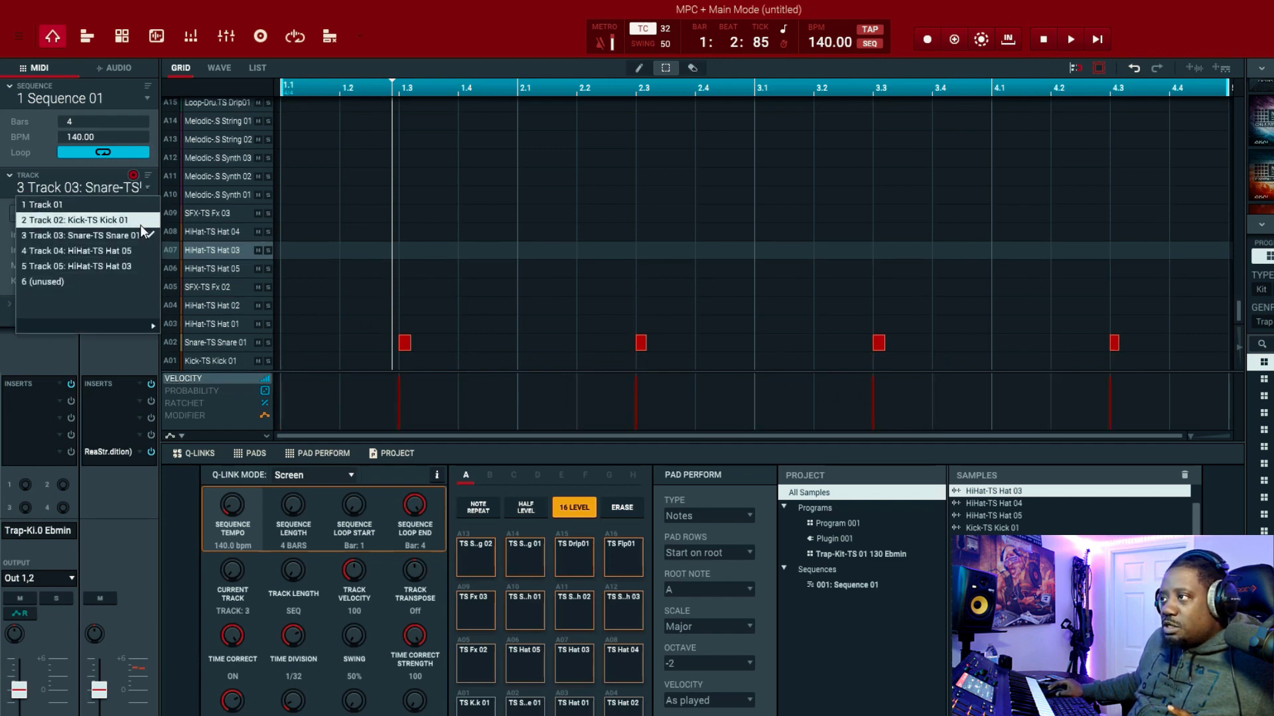
left_click(124, 253)
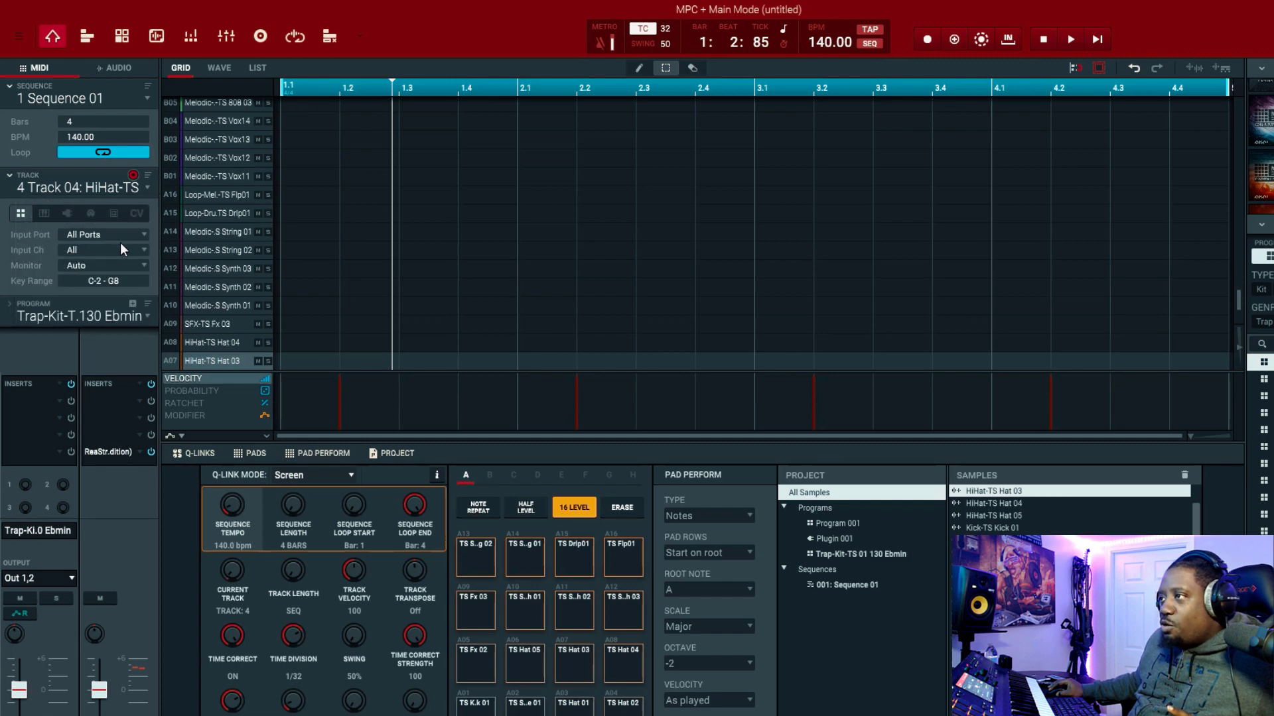
scroll(524, 267, "down", 2)
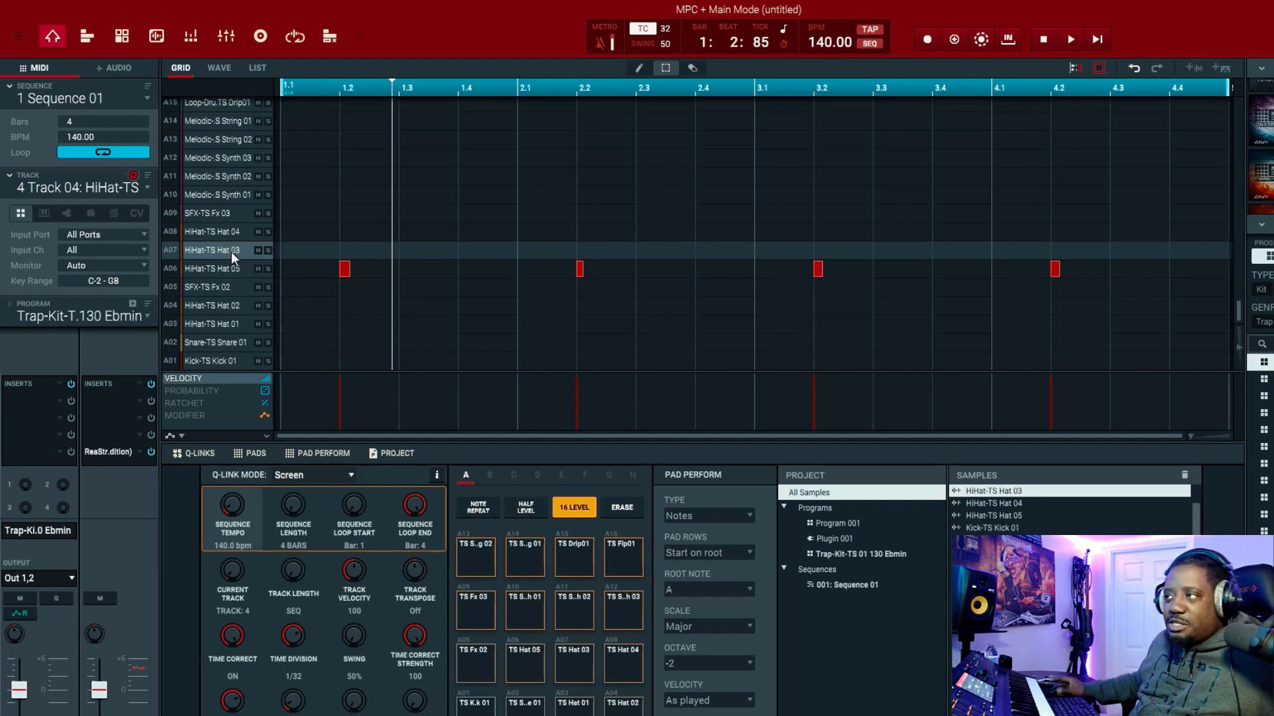
left_click(147, 188)
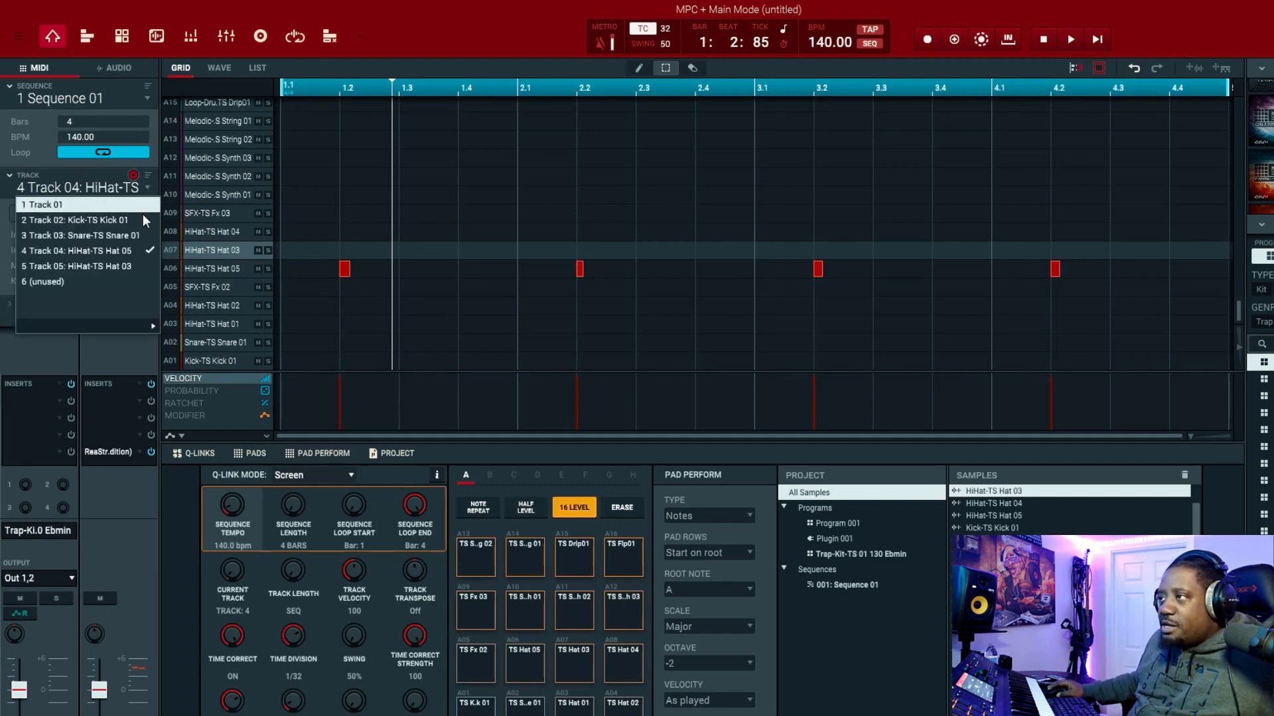
left_click(133, 266)
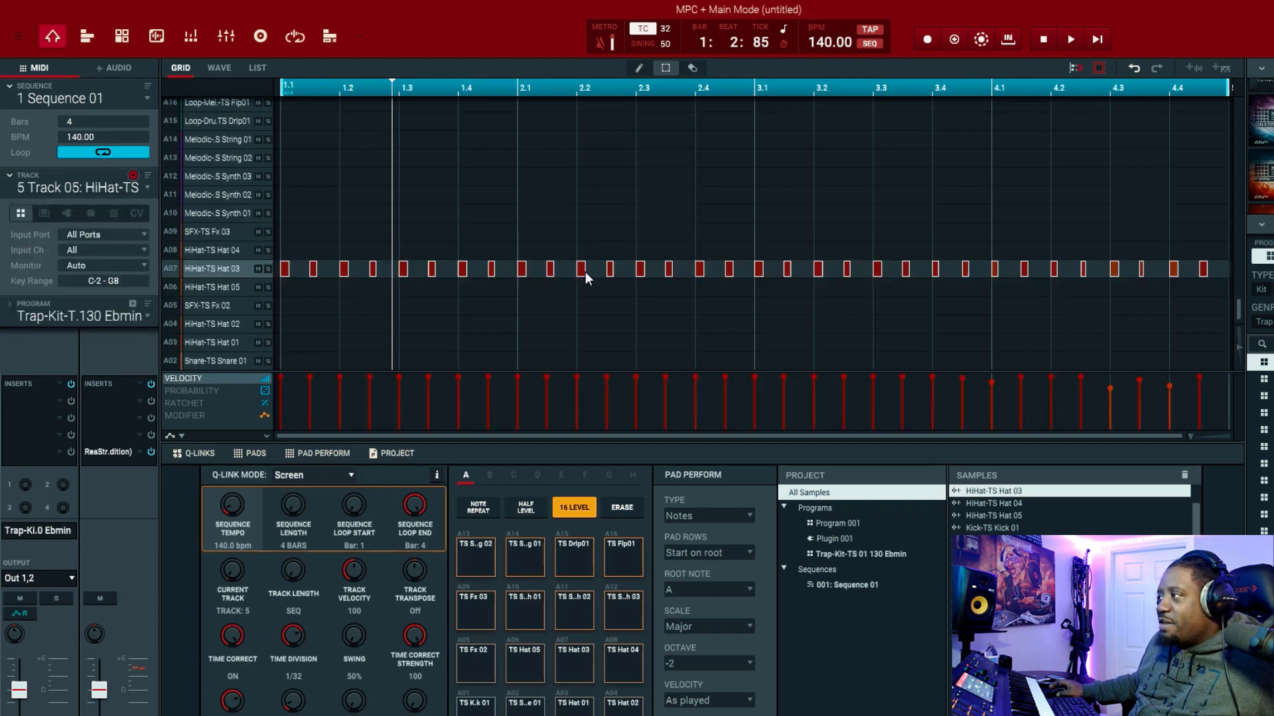
left_click_drag(585, 272, 587, 252)
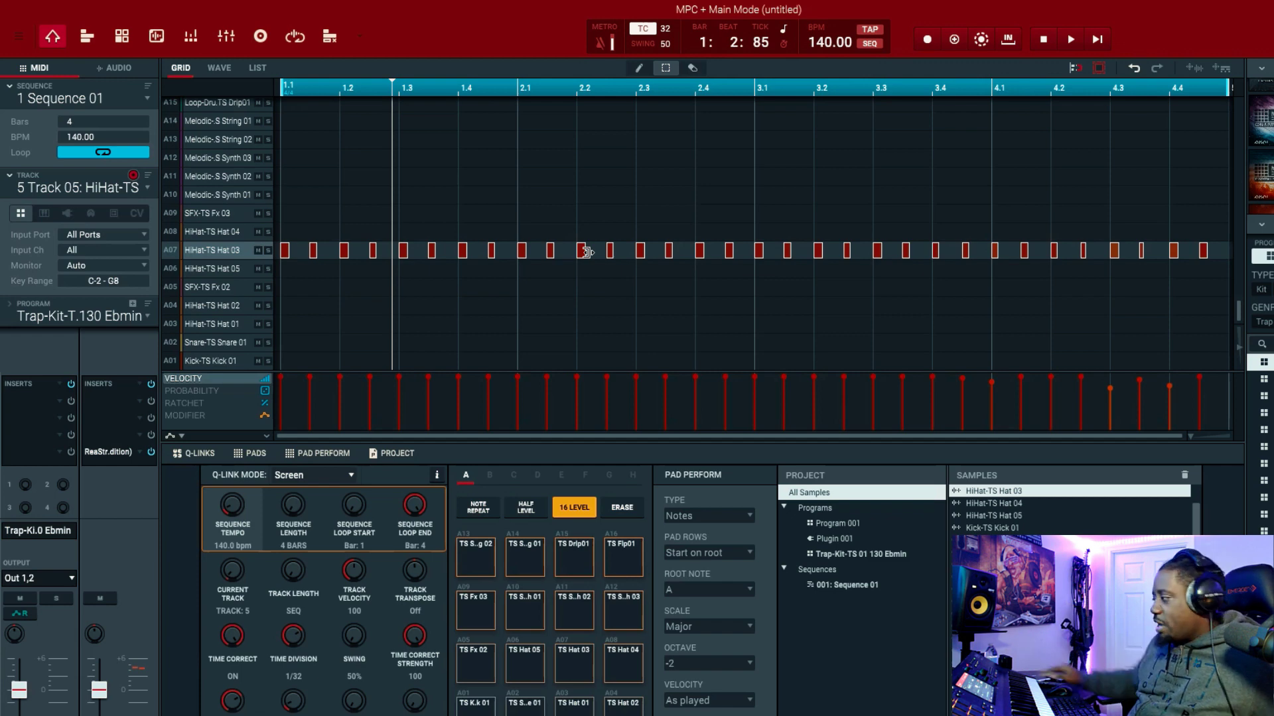
Undo the track explode and check Tracks 01 and 02 in the grid, ending on Track 01
key("ctrl+z")
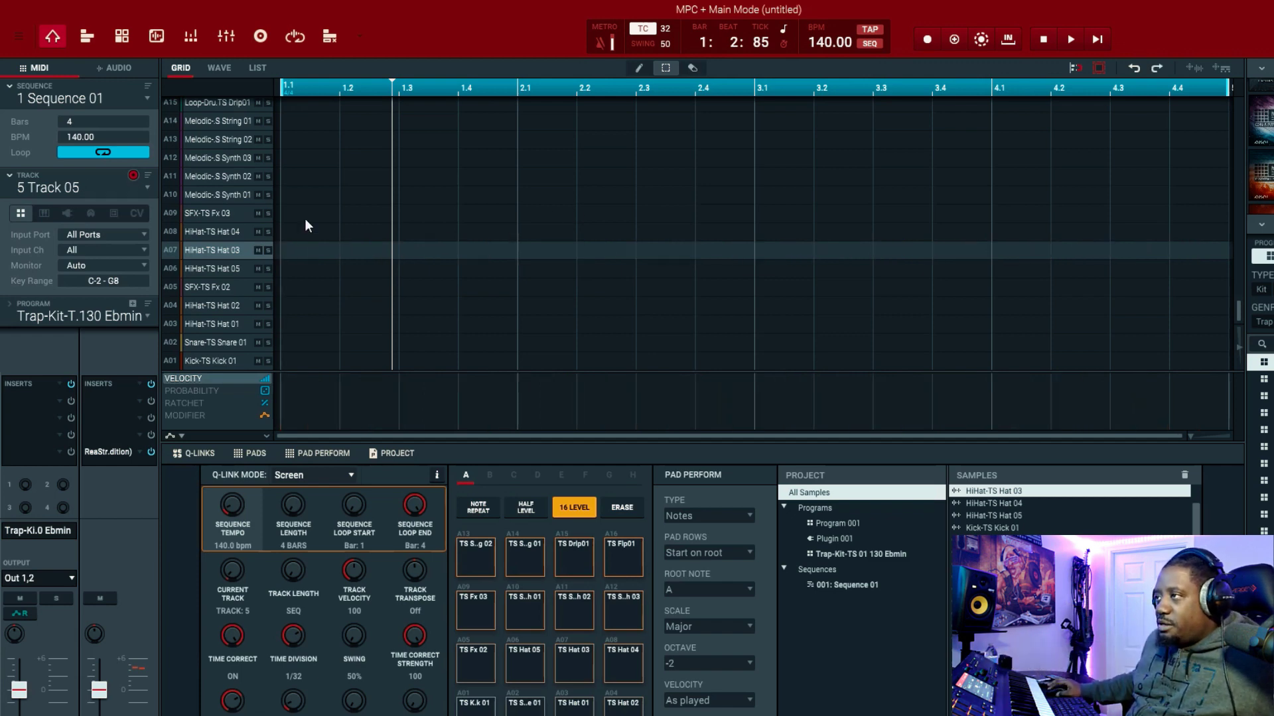
left_click(149, 187)
left_click(110, 206)
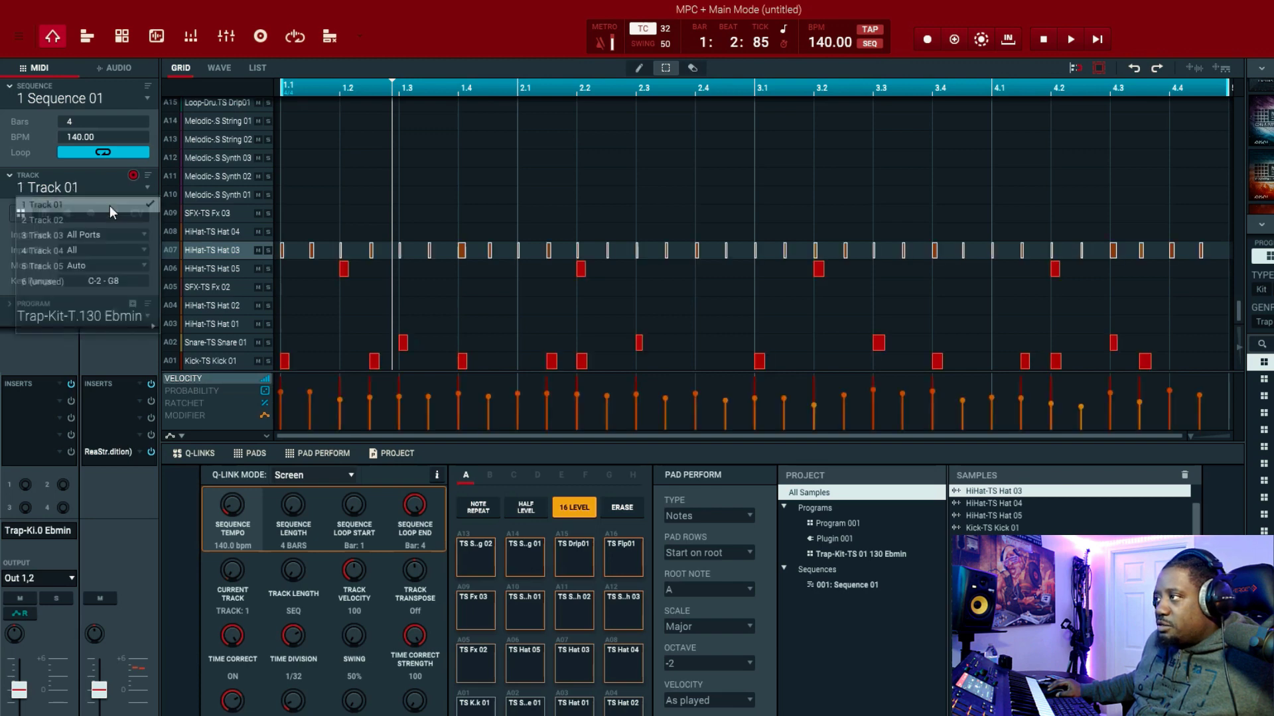
left_click(147, 192)
left_click(116, 219)
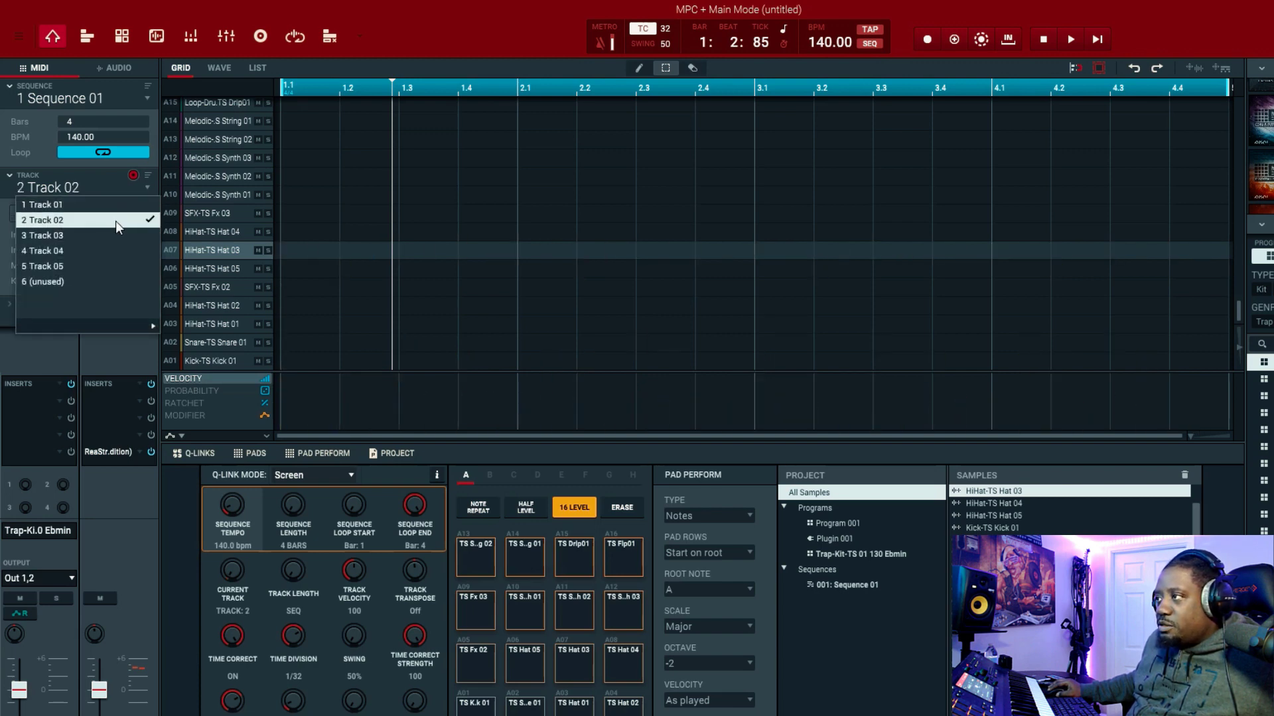
left_click(149, 186)
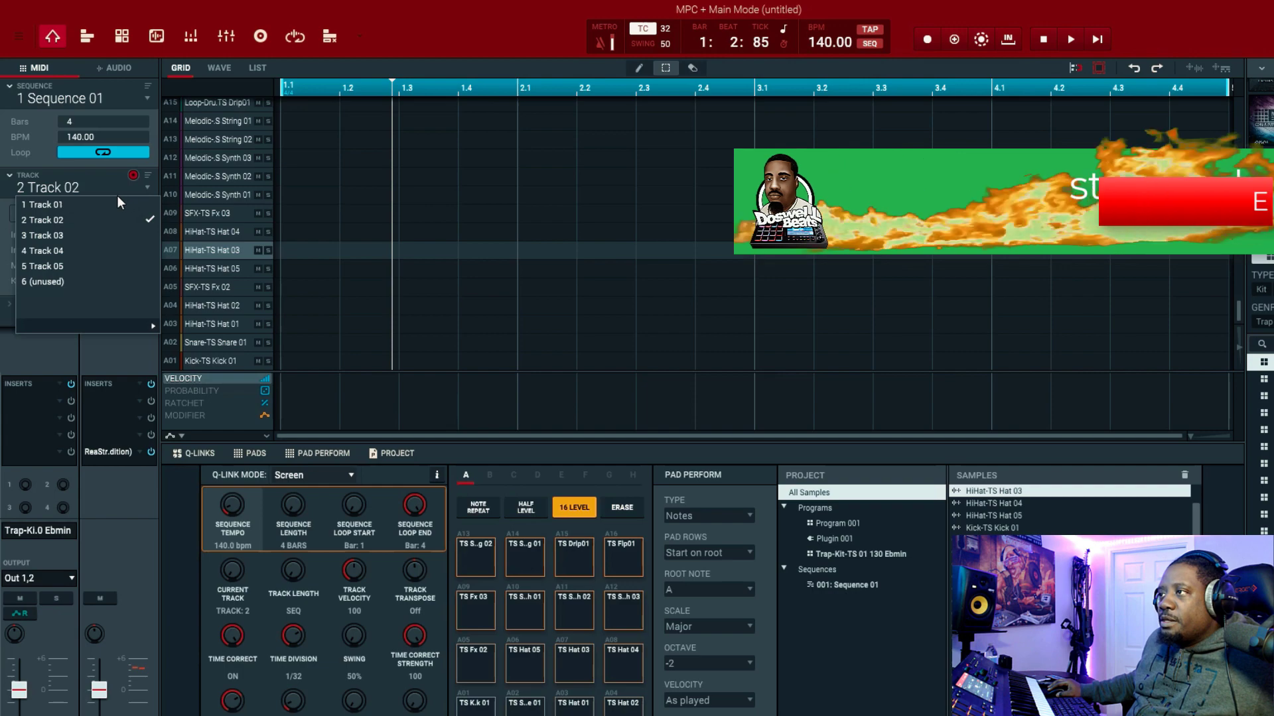
left_click(103, 204)
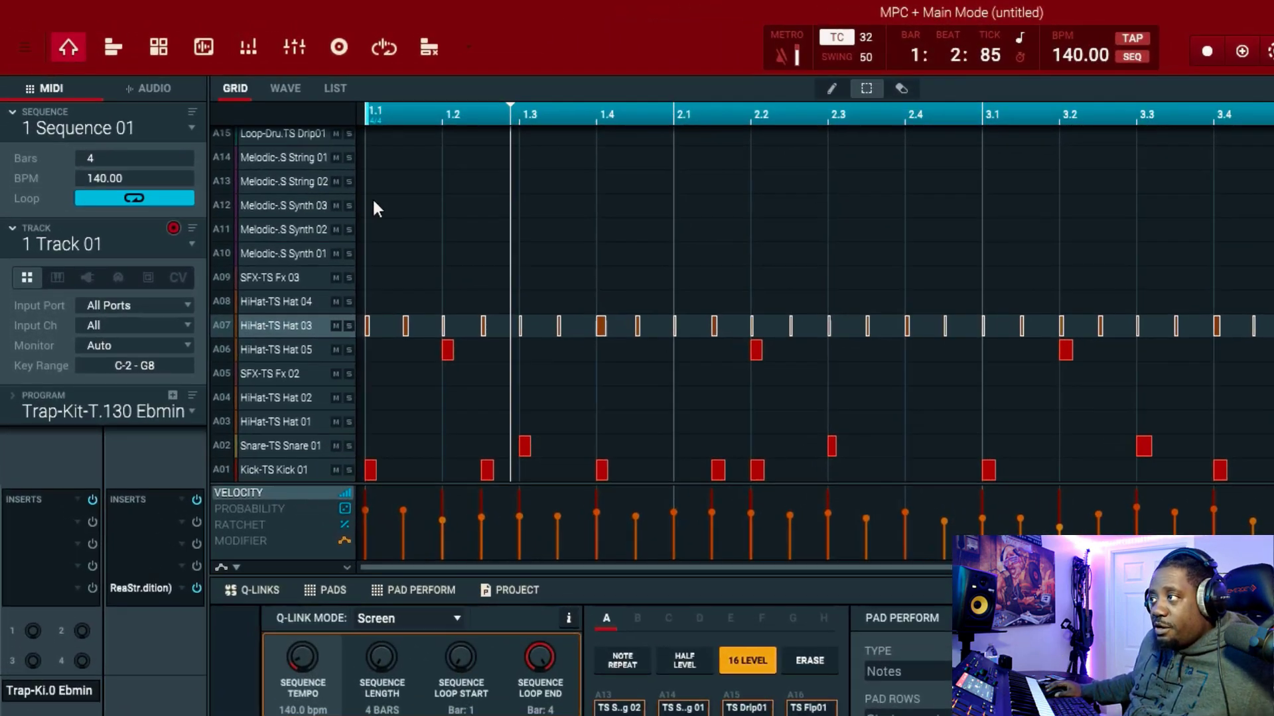
Explode Track 01 so each drum sound gets its own track
left_click(23, 44)
mouse_move(44, 99)
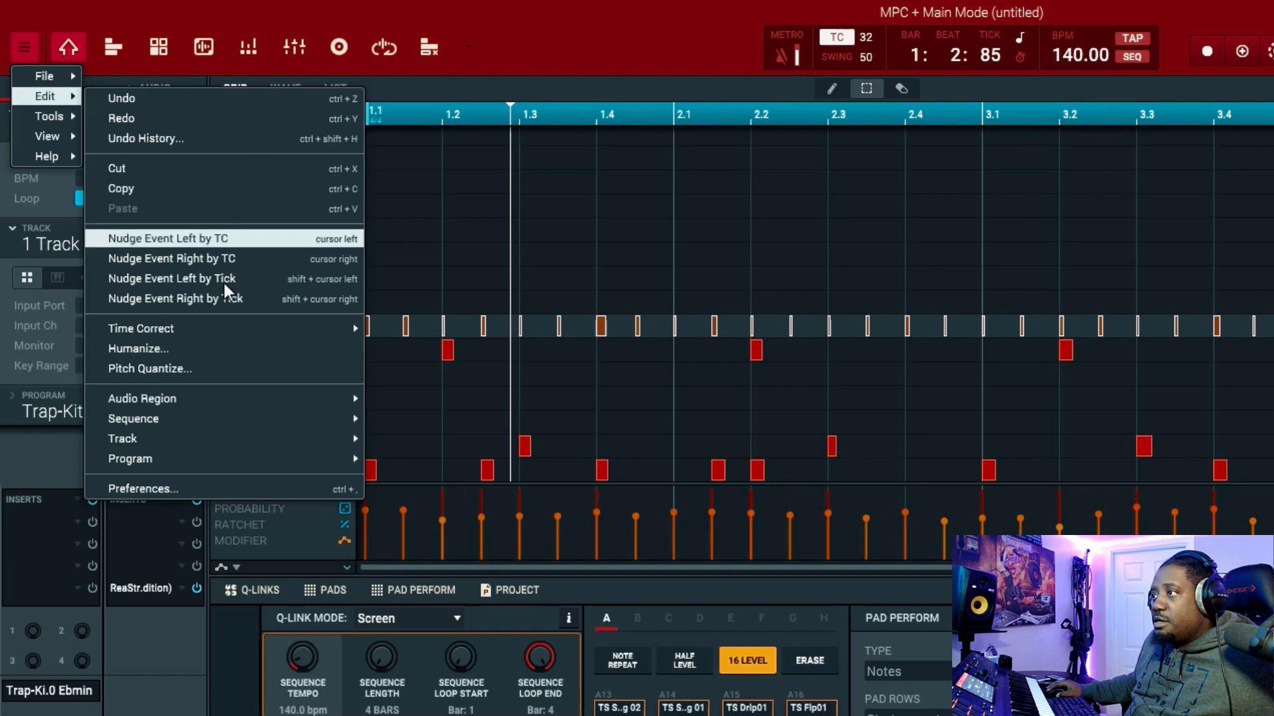
mouse_move(197, 436)
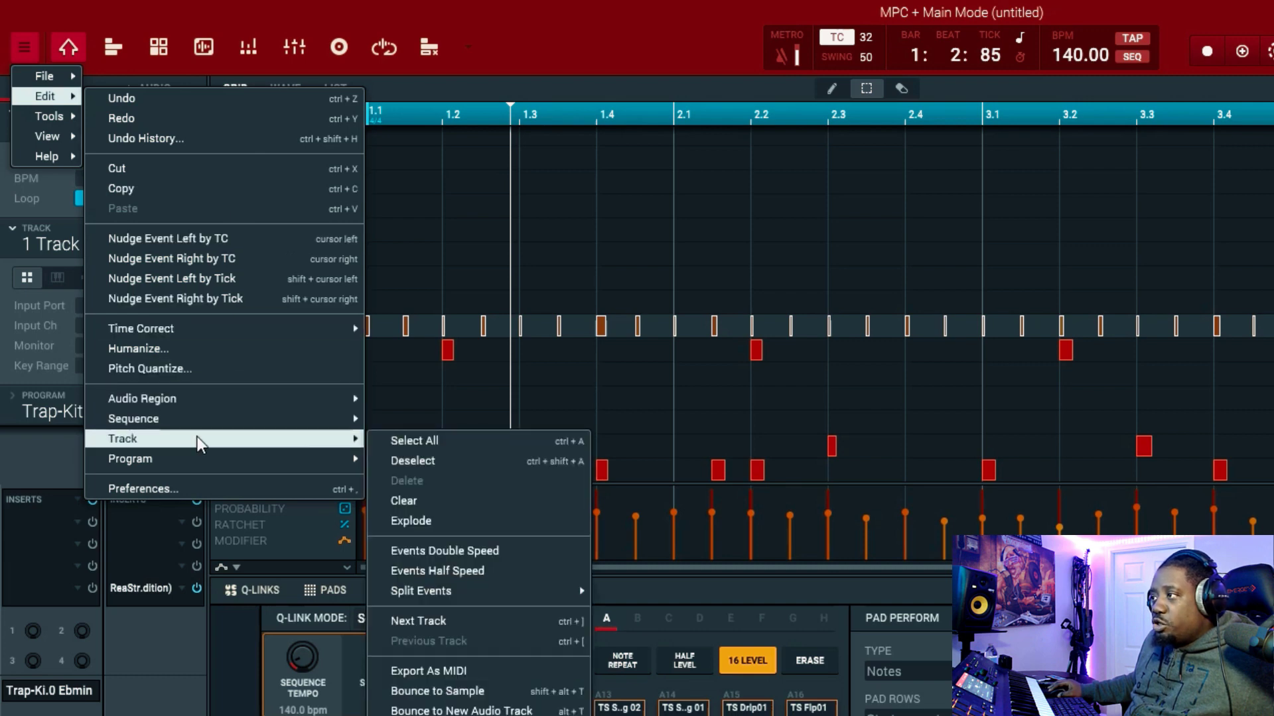
left_click(472, 521)
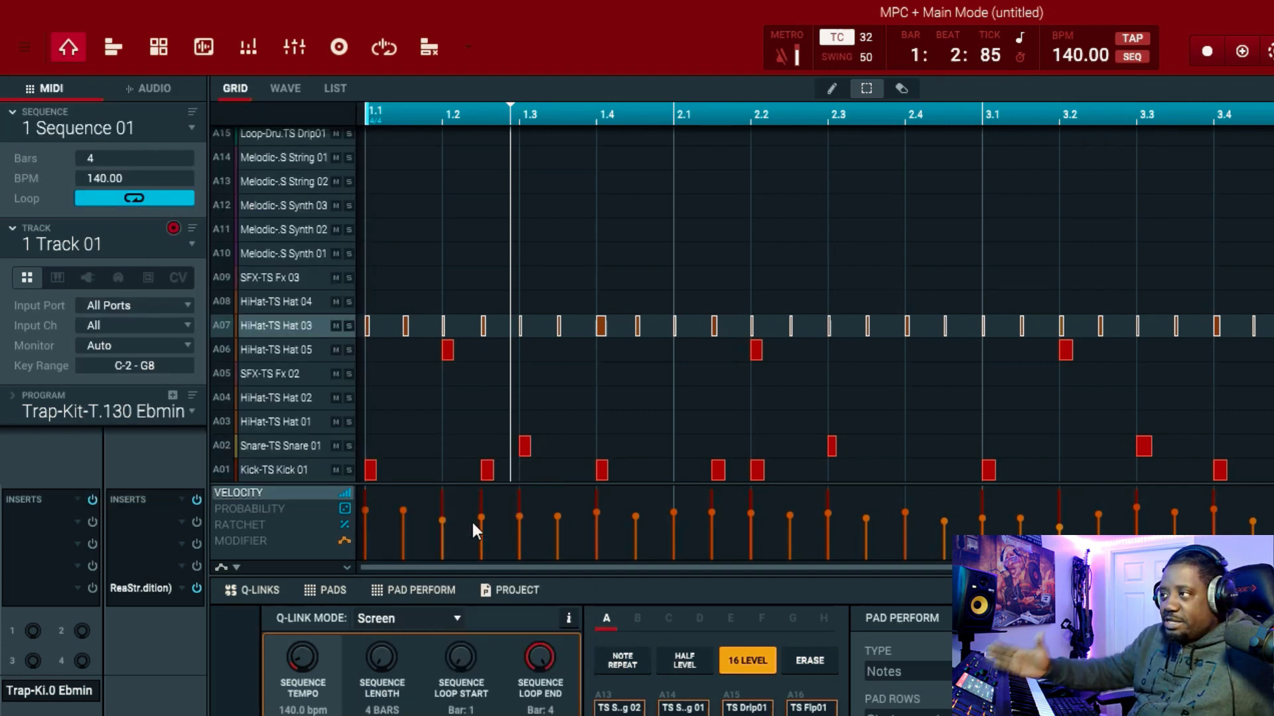
Show Tracks 06, 07 and 08 in the grid one after another to examine the separated kick, snare and hi-hat parts
left_click(191, 244)
scroll(155, 358, "down", 1)
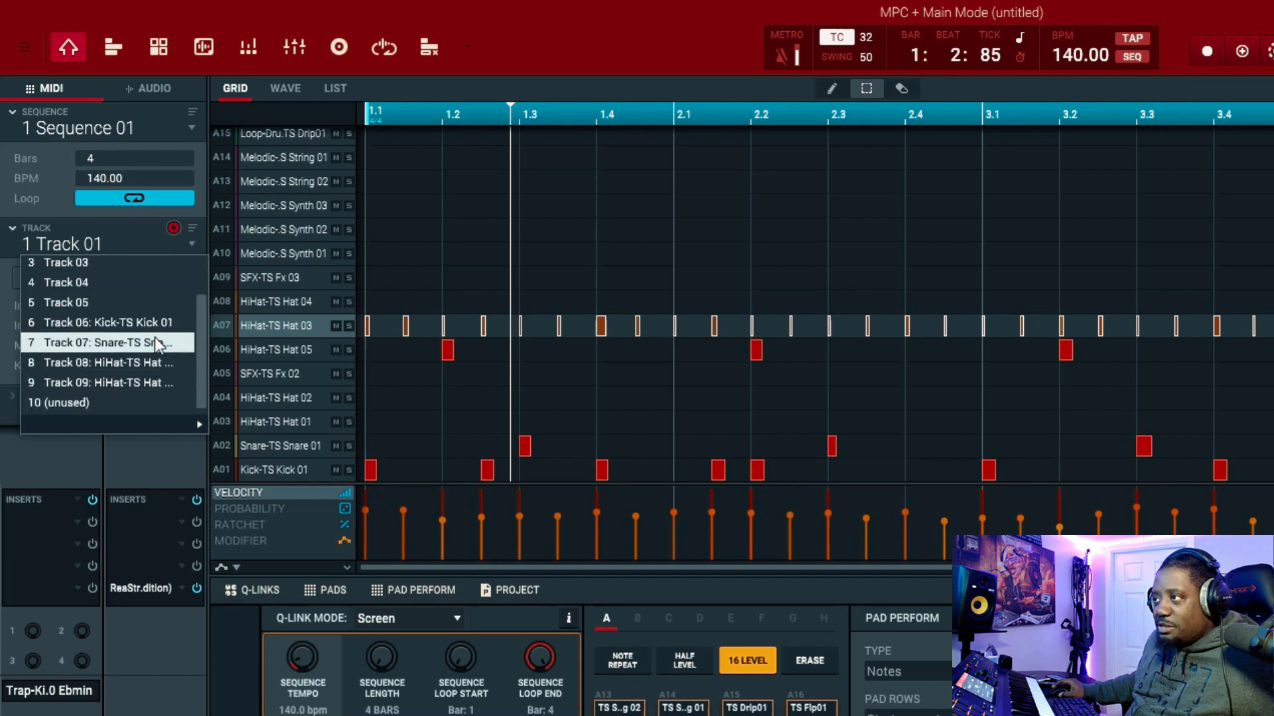
left_click(155, 324)
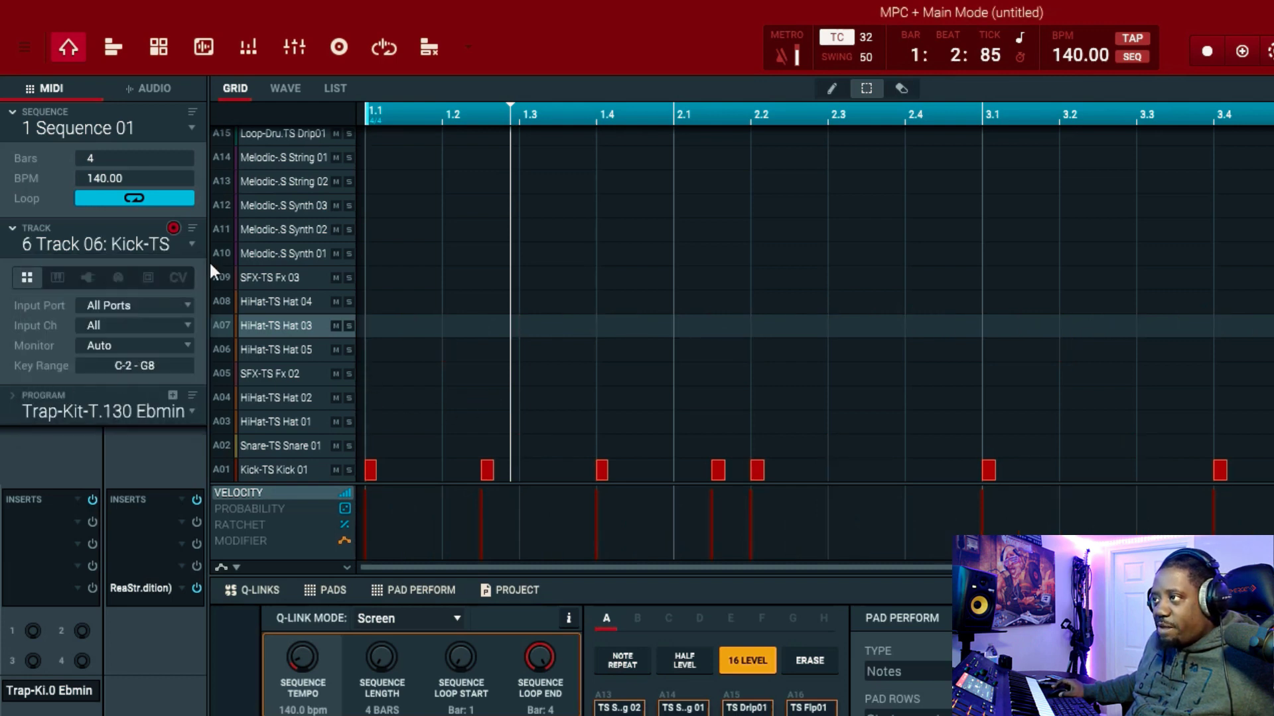
left_click(189, 243)
left_click(173, 334)
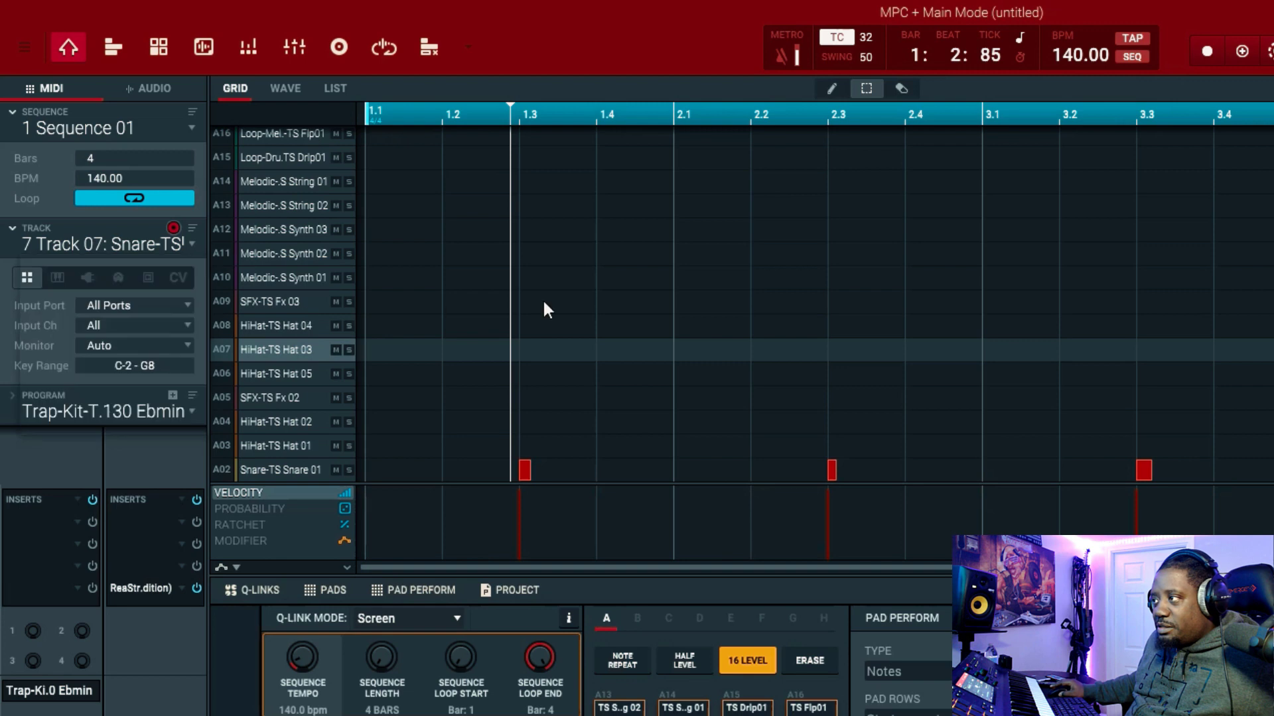
left_click(189, 244)
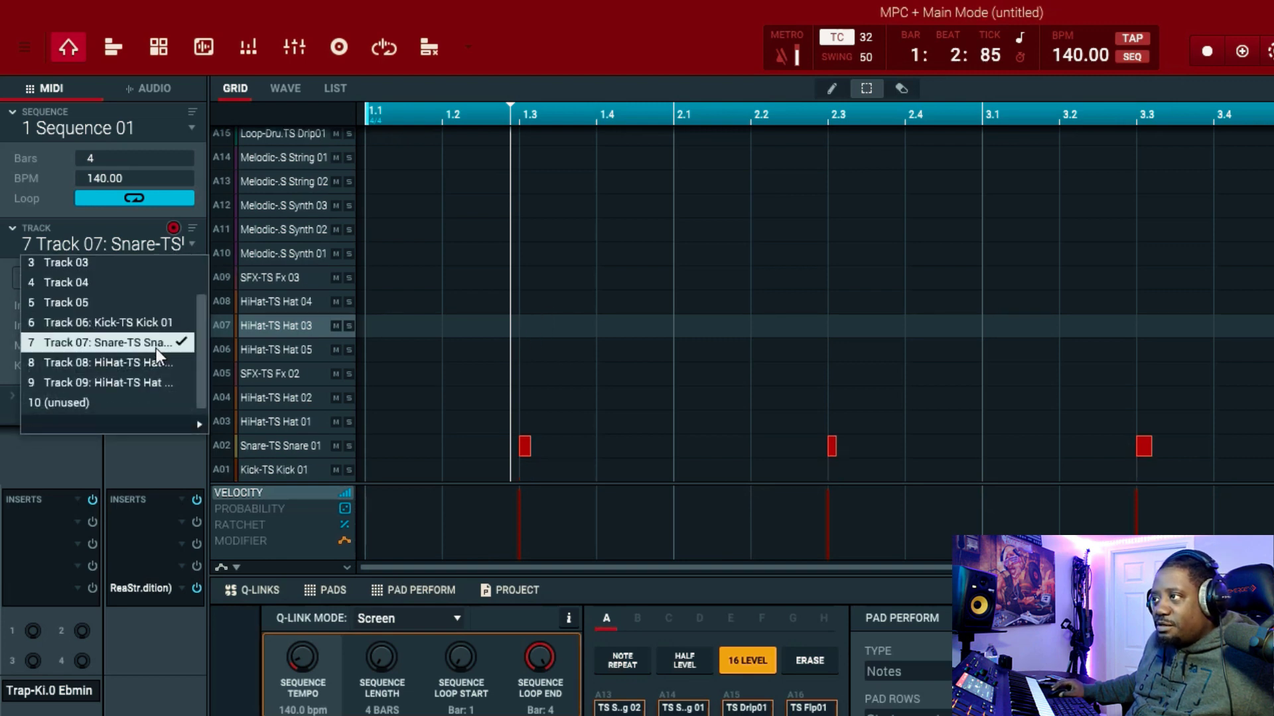
left_click(157, 364)
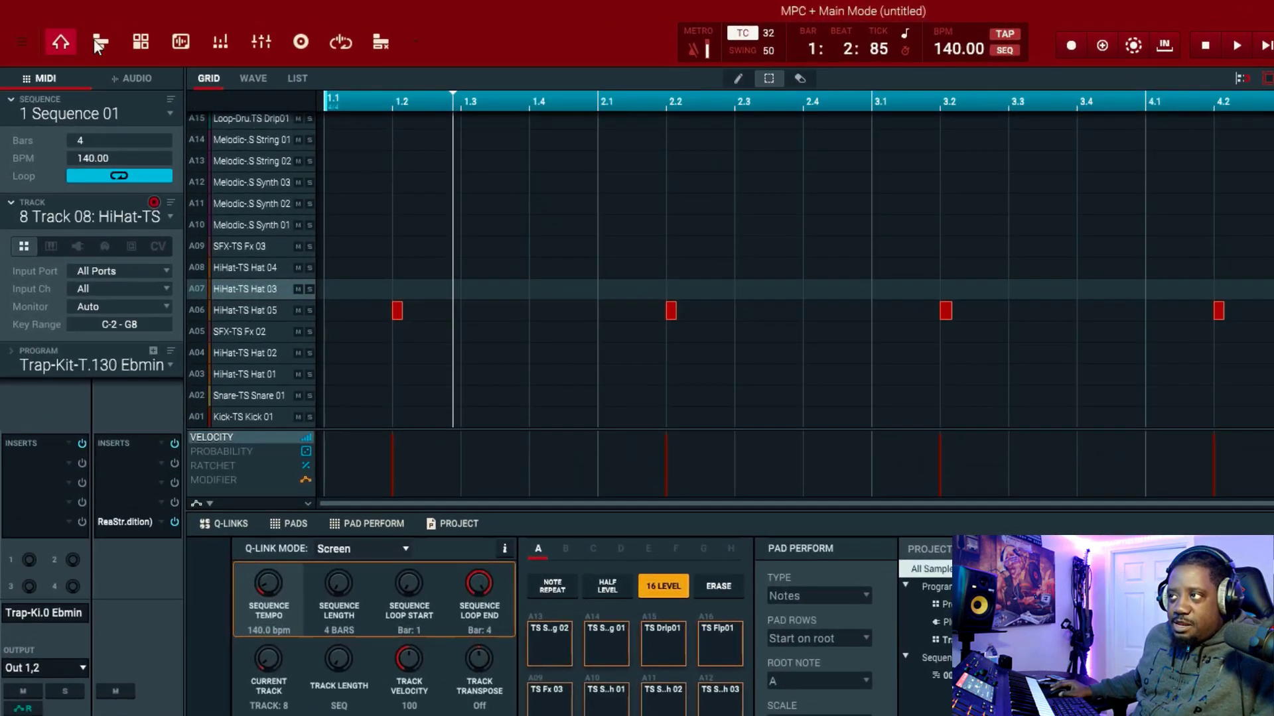
left_click(20, 42)
mouse_move(39, 85)
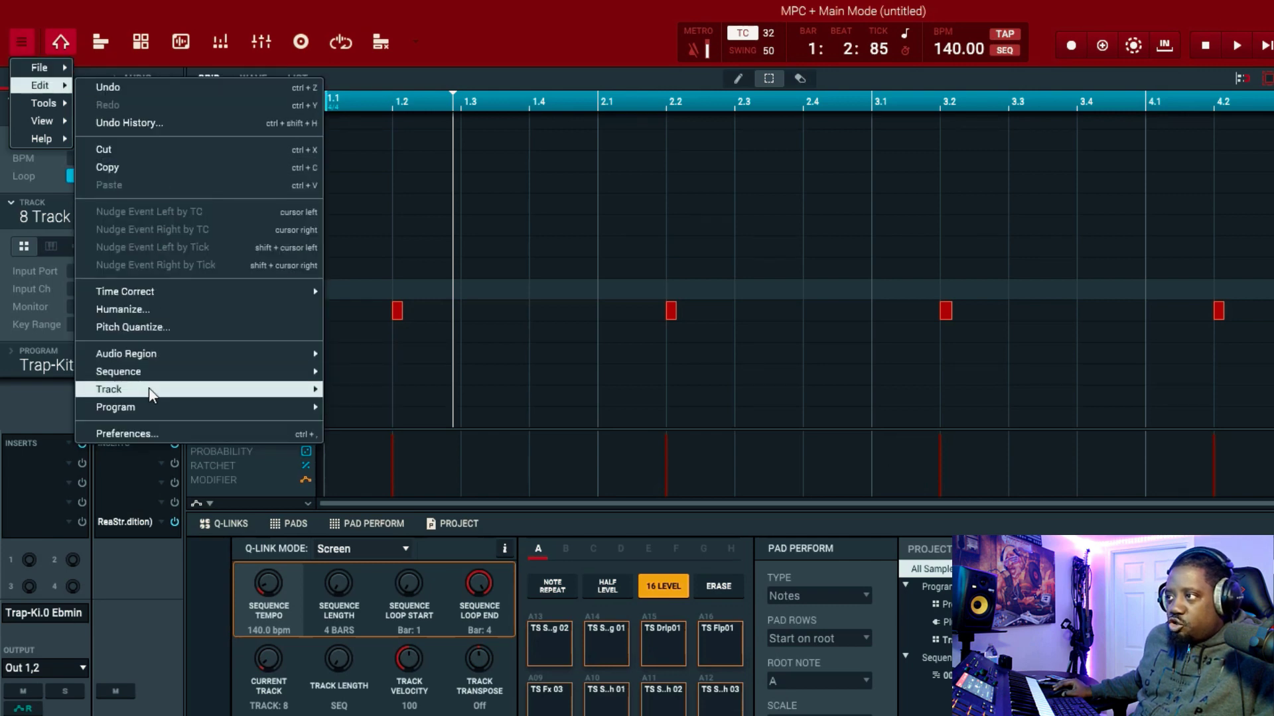
mouse_move(165, 389)
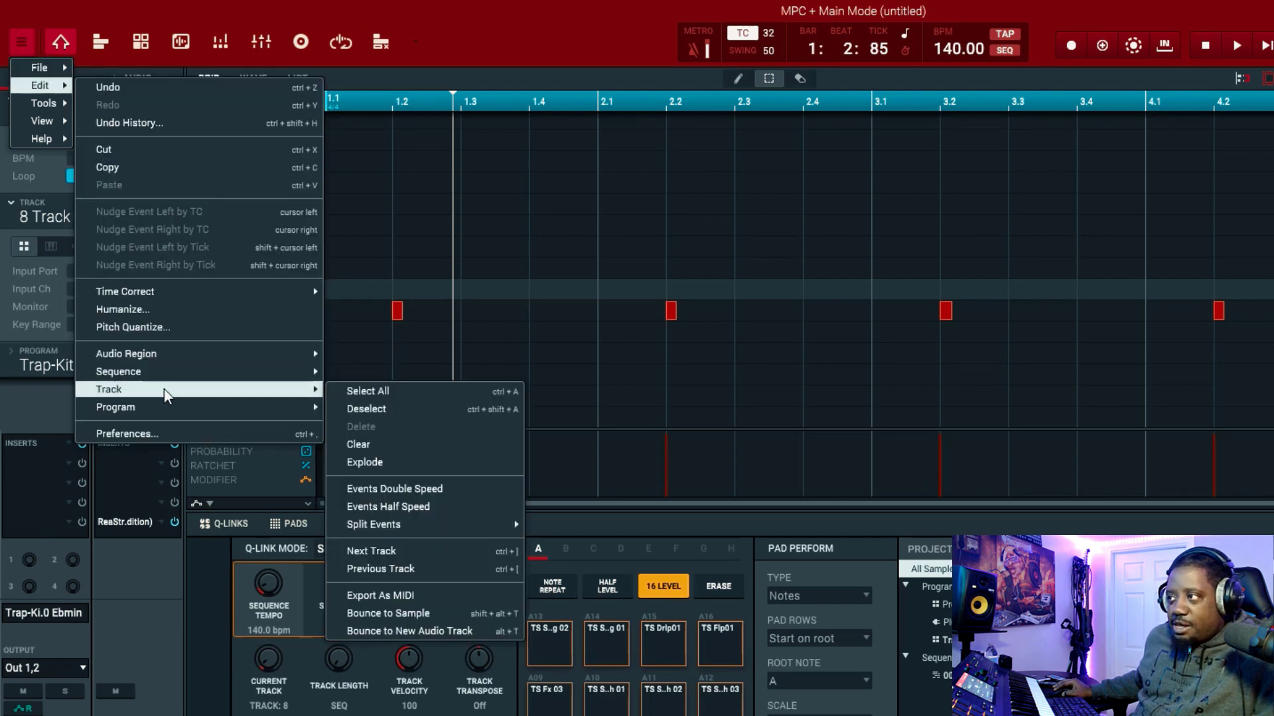
left_click(410, 457)
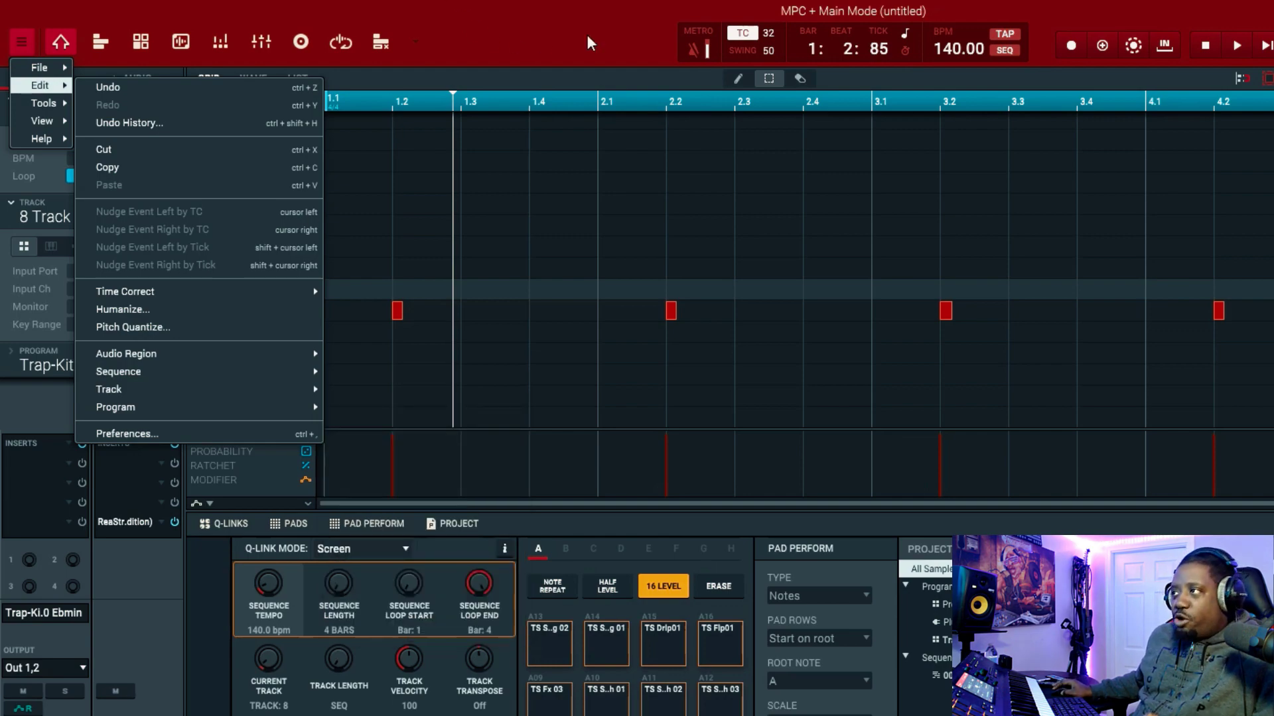
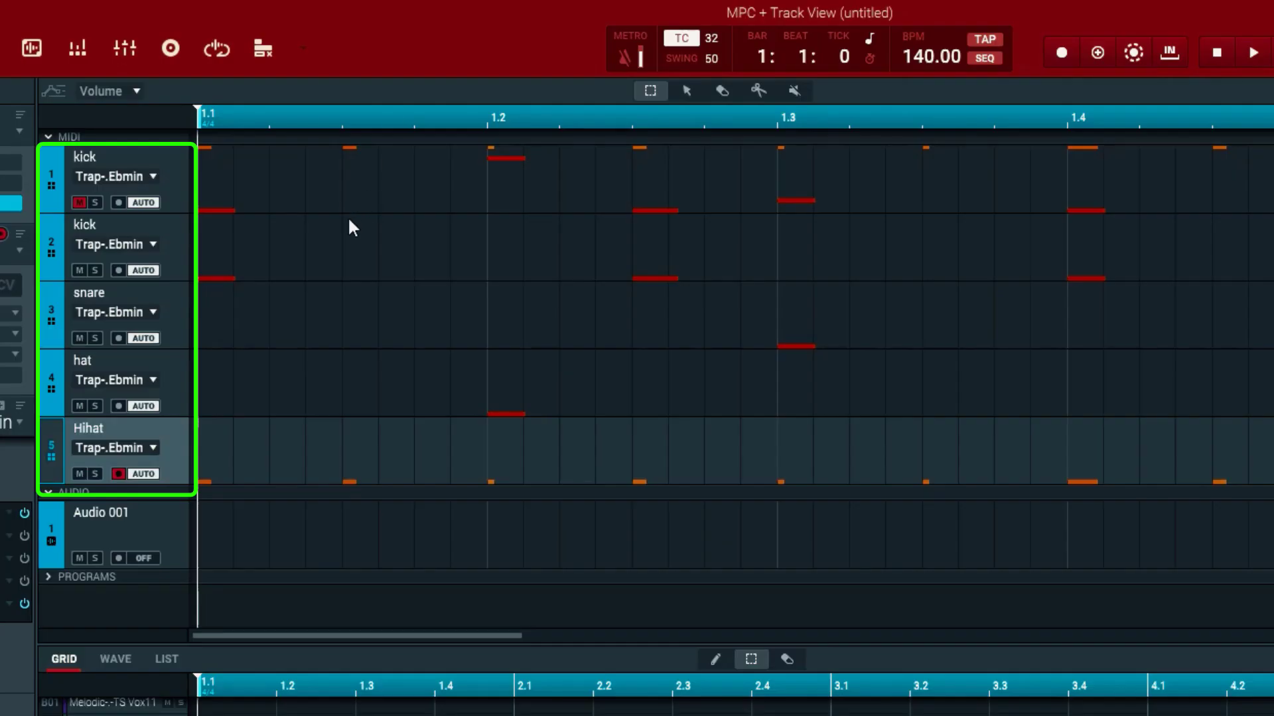
Unmute the first kick track, which holds the full drum pattern
left_click(77, 203)
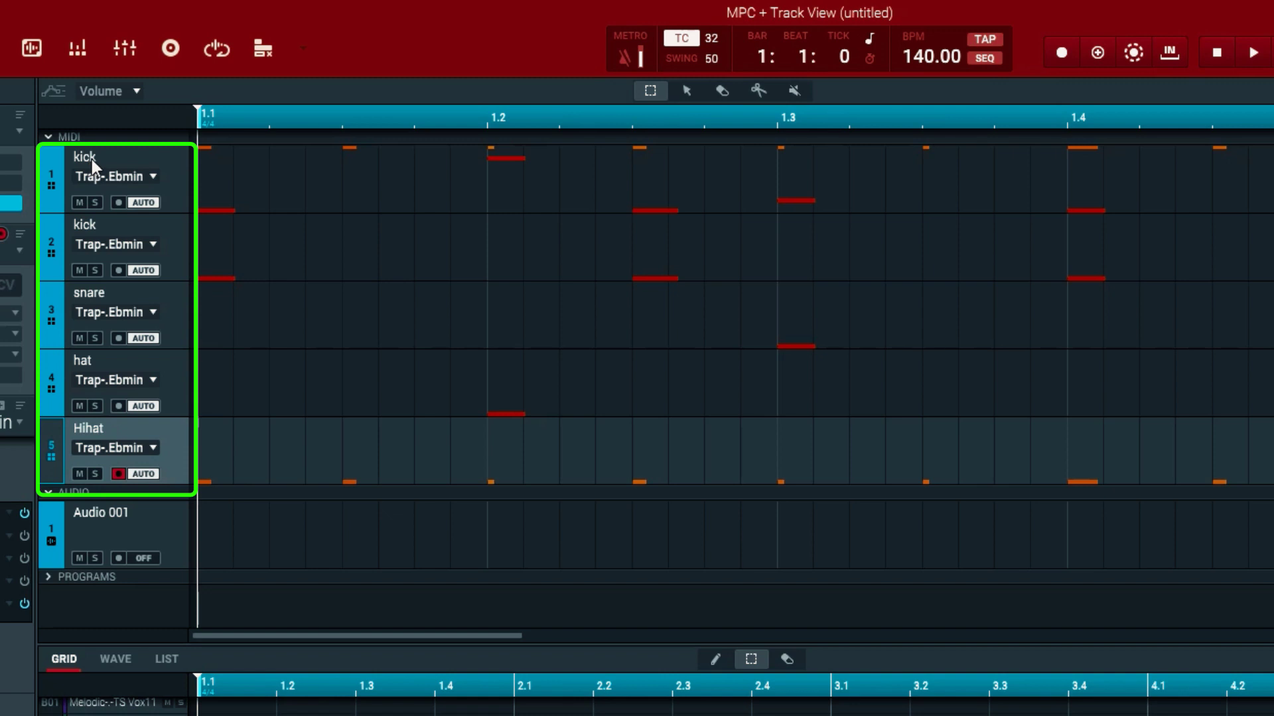